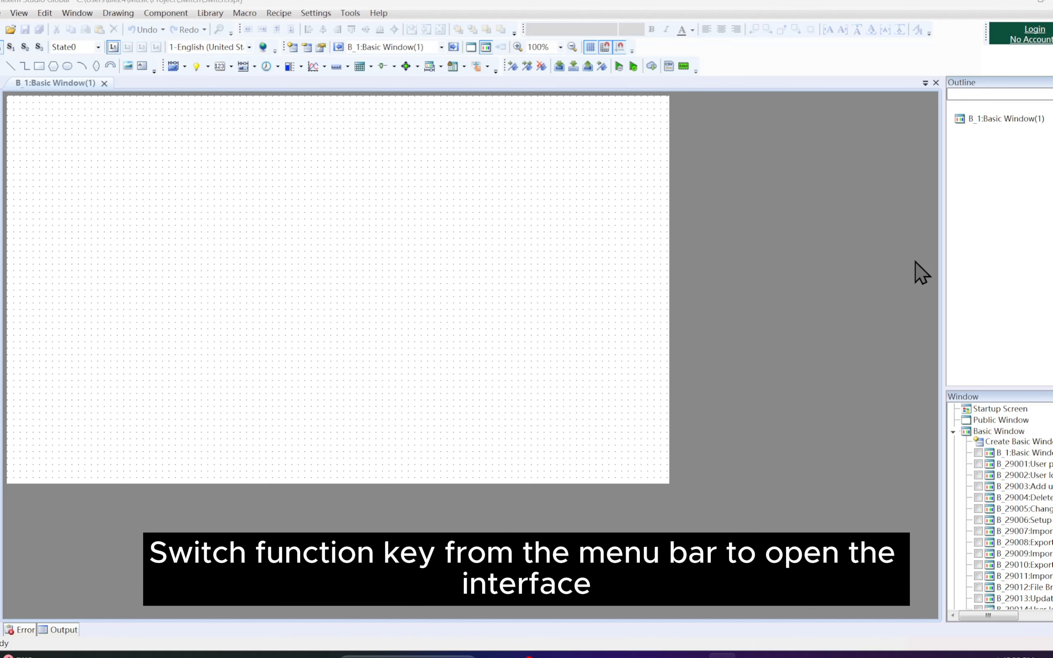
- Add a function key switch with action Press, function setting Keyboard Function and function operation Enter
click(169, 15)
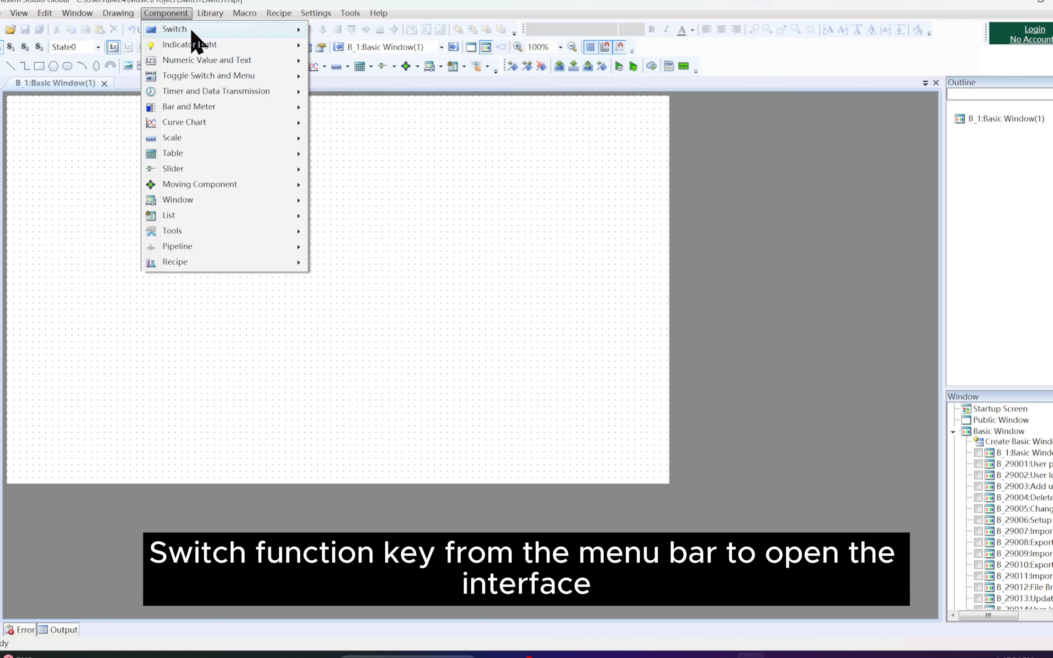
mouse_move(224, 29)
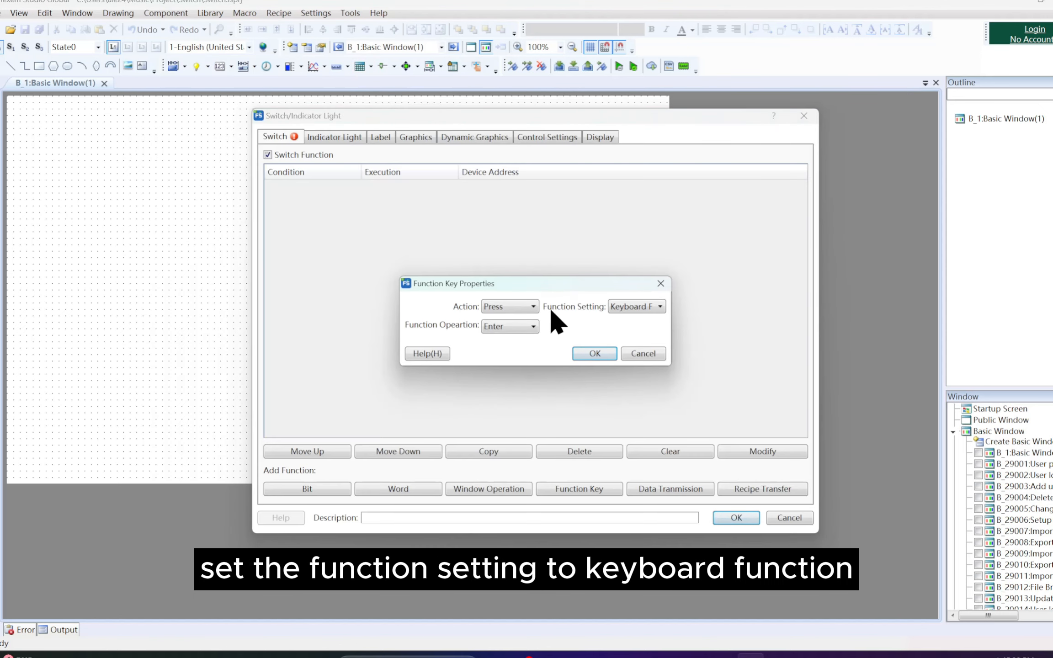
click(661, 307)
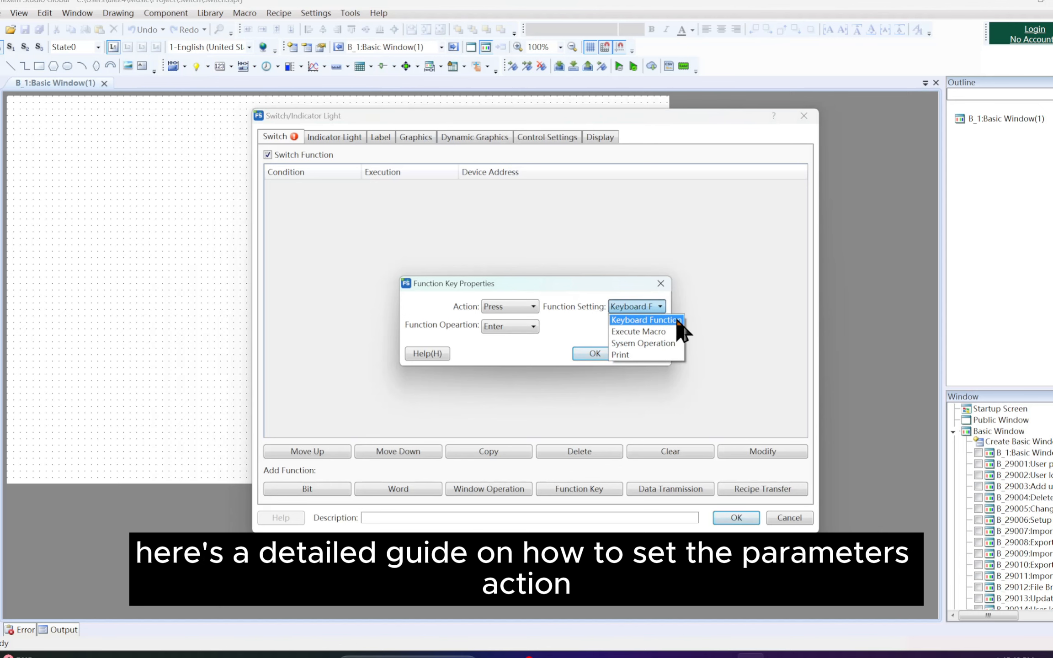
click(678, 320)
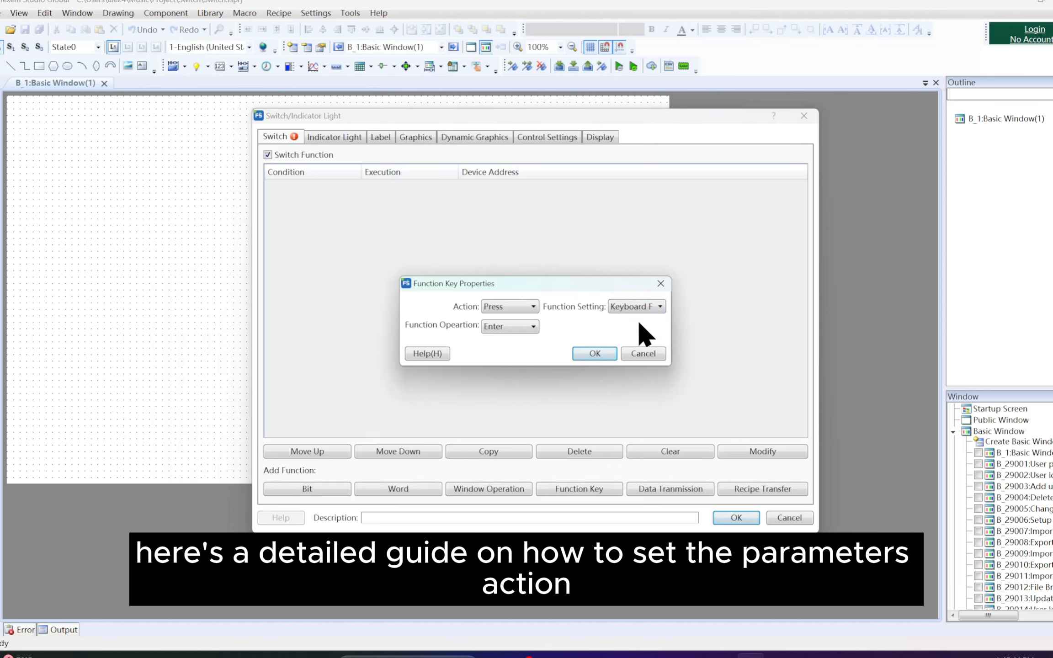
click(533, 307)
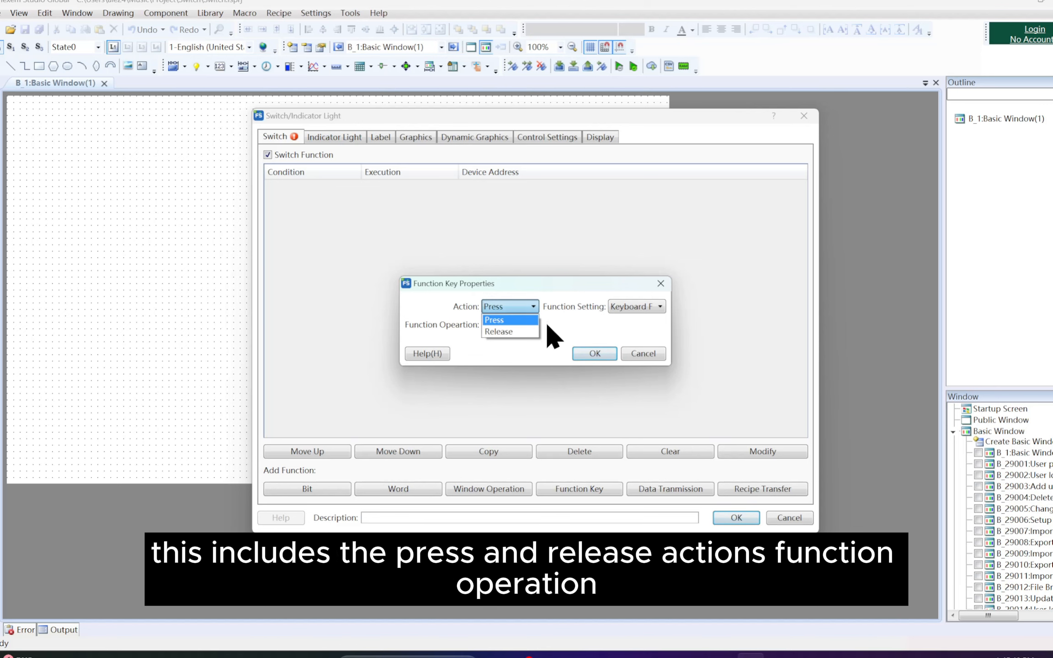
click(547, 323)
click(534, 327)
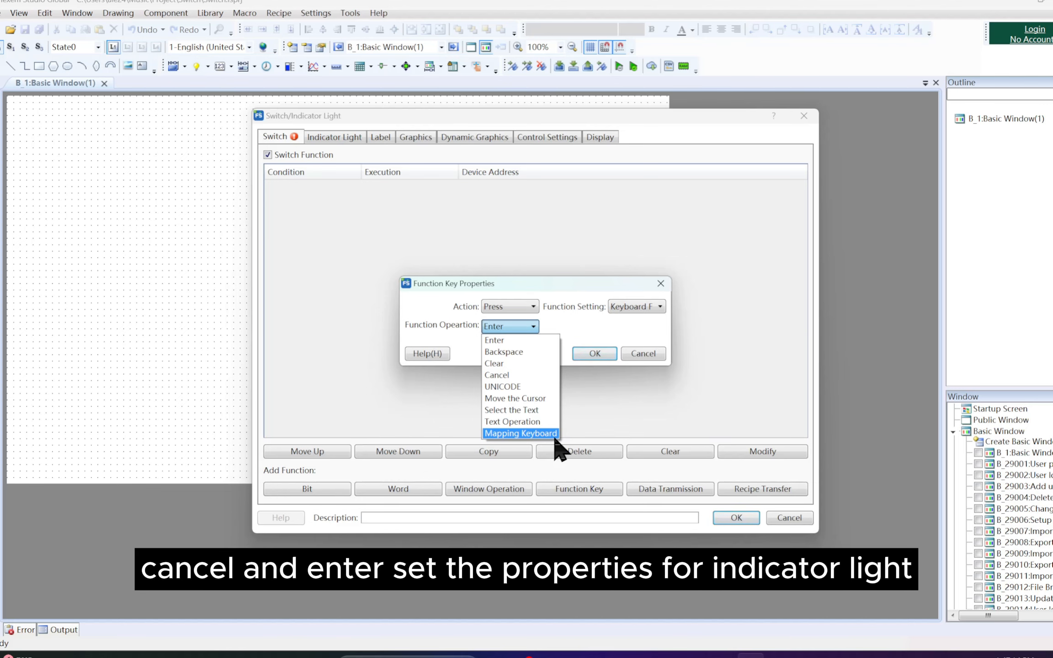
click(546, 341)
click(587, 355)
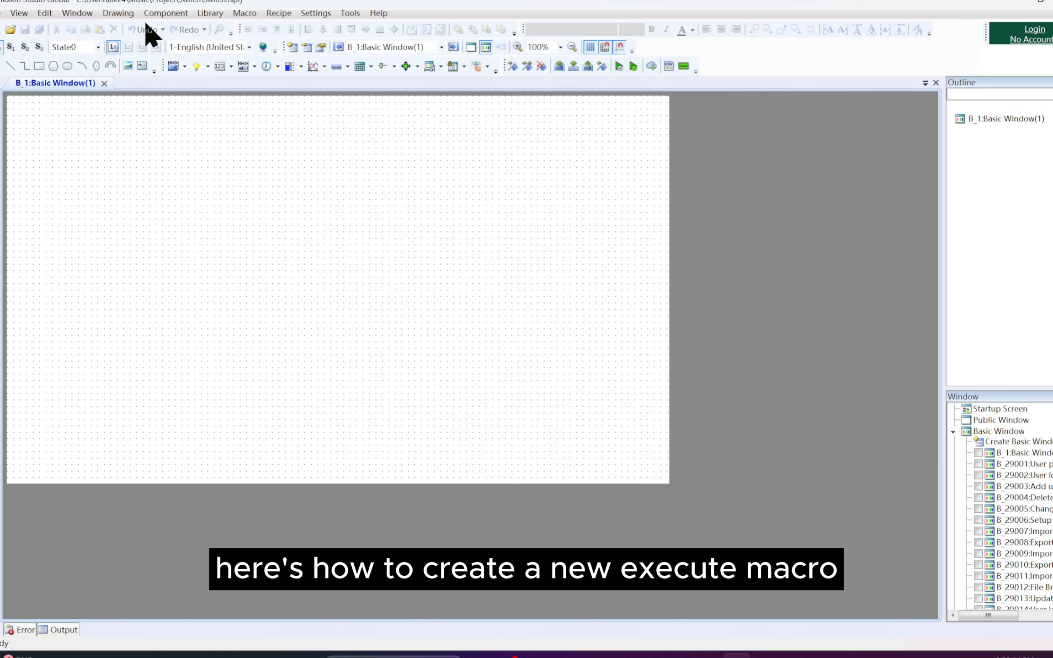
- Start another function key switch, set its function setting to Execute Macro, and open the macro code editor
click(153, 13)
mouse_move(178, 29)
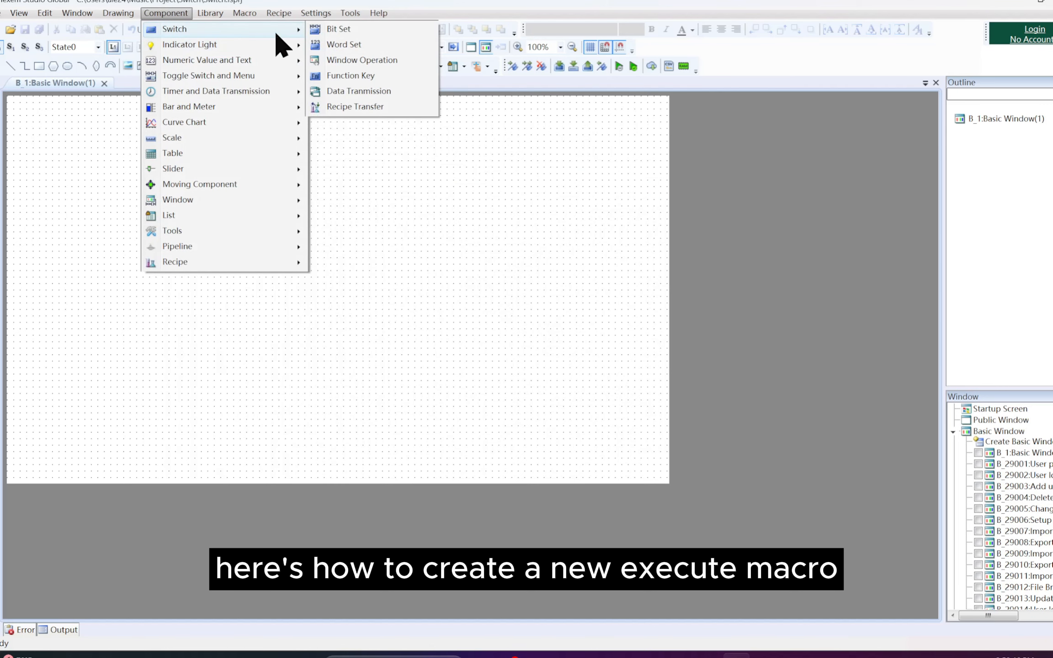
click(358, 75)
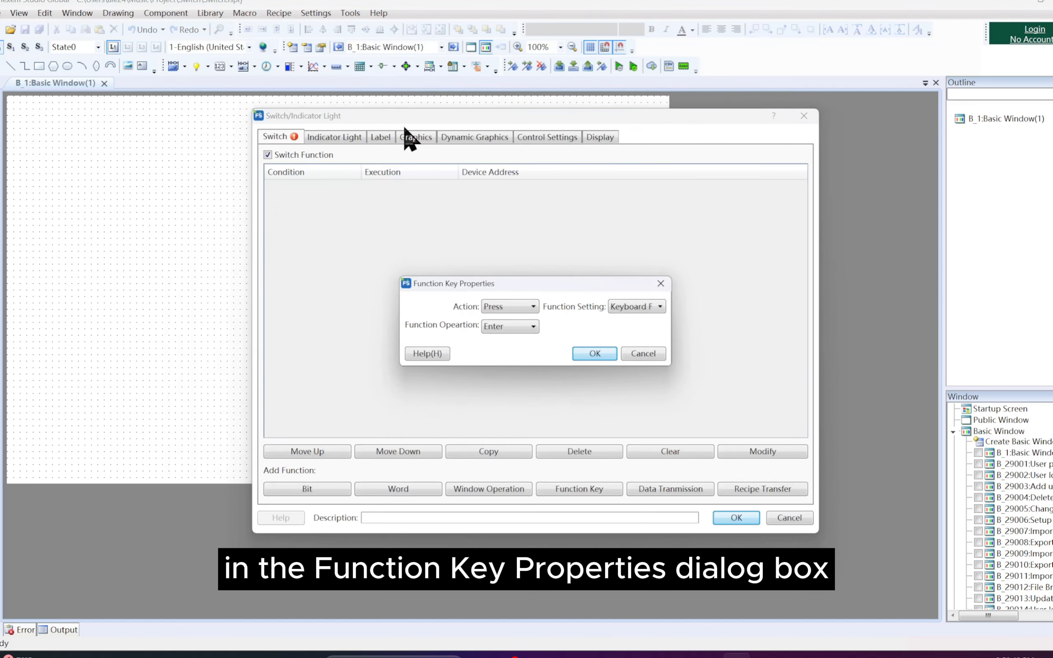
click(658, 307)
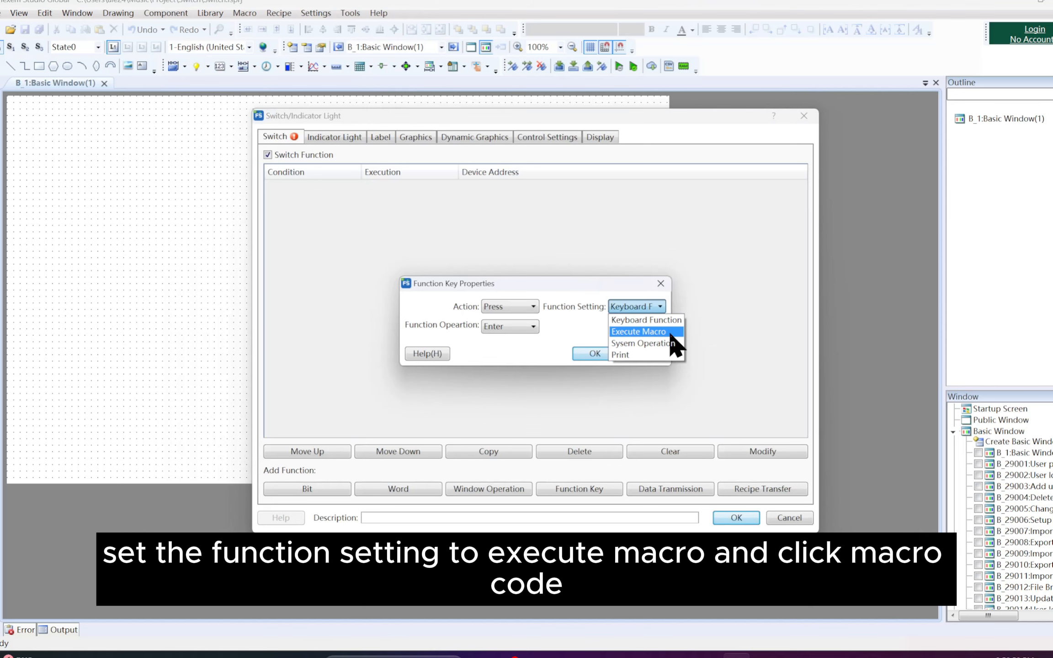
click(668, 330)
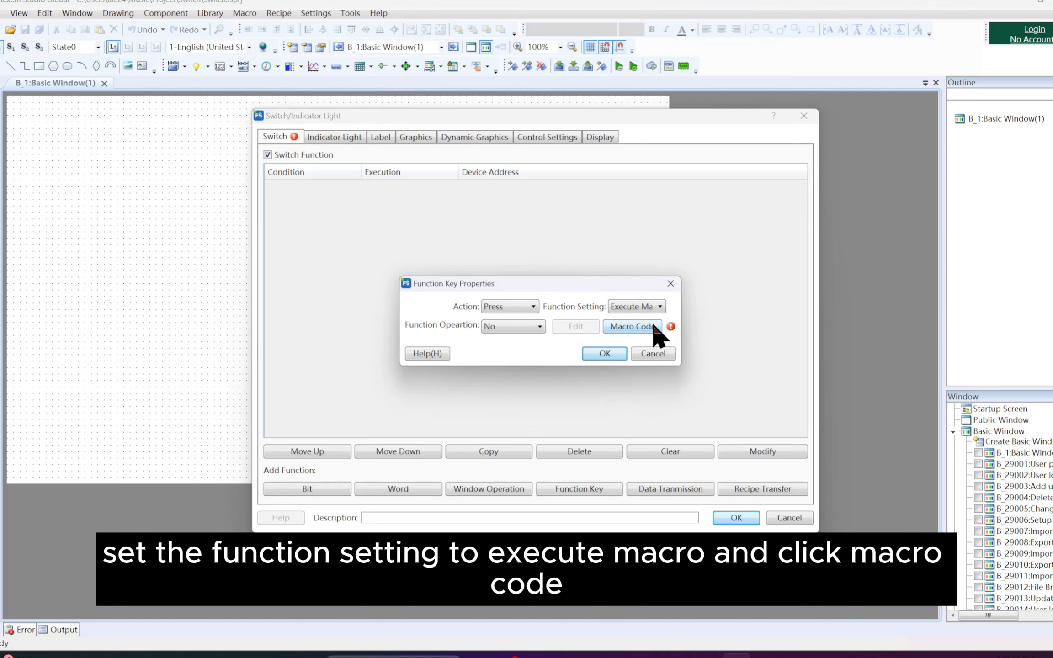
click(652, 321)
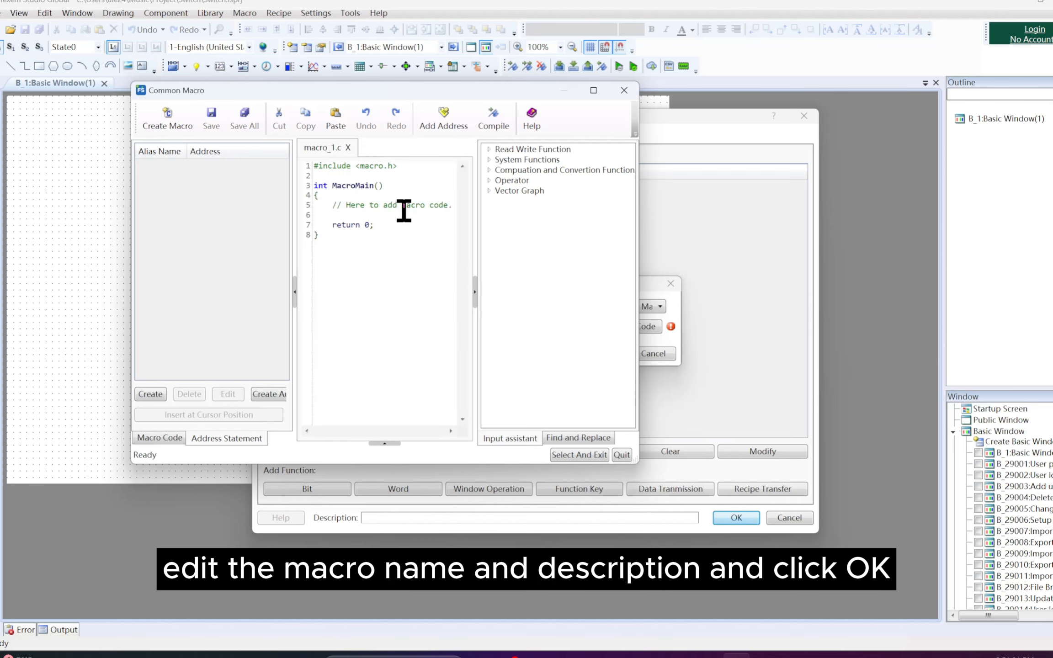
- Write the variable swap in the body of macro_1.c: int a,b,t; t=a; a=b; b=t;
click(404, 213)
text(int a,b,t;)
key(Return)
text(t=a;)
key(Return)
text(a=b;)
key(Return)
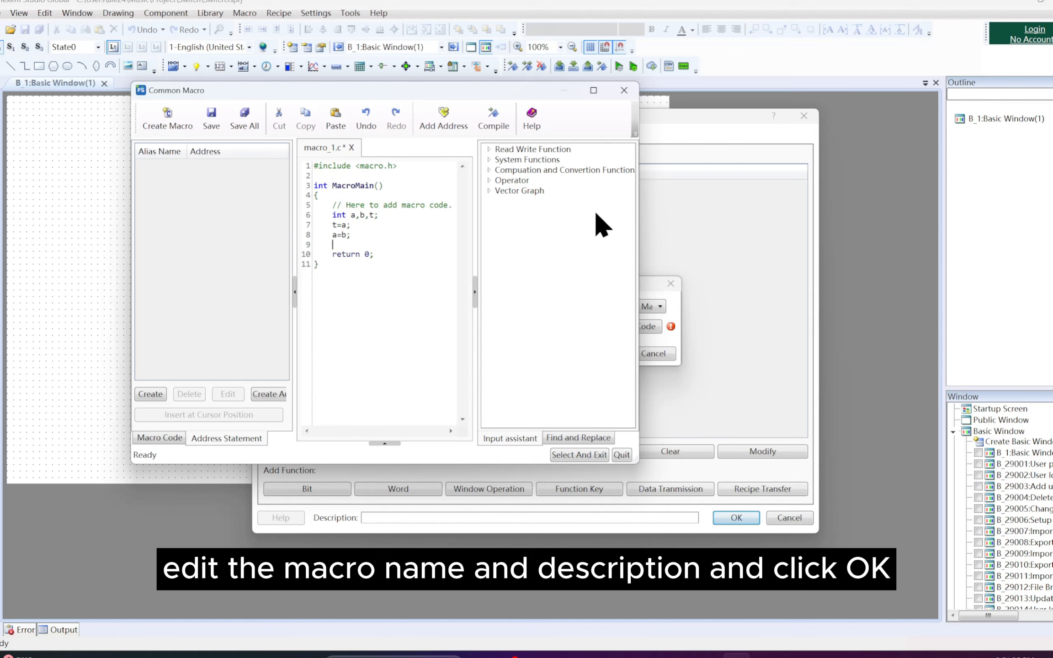
text(b=t;)
key(Return)
- Add the output line printf("a=%d,b=%d",a,b); below the swap statements in the macro
text(print)
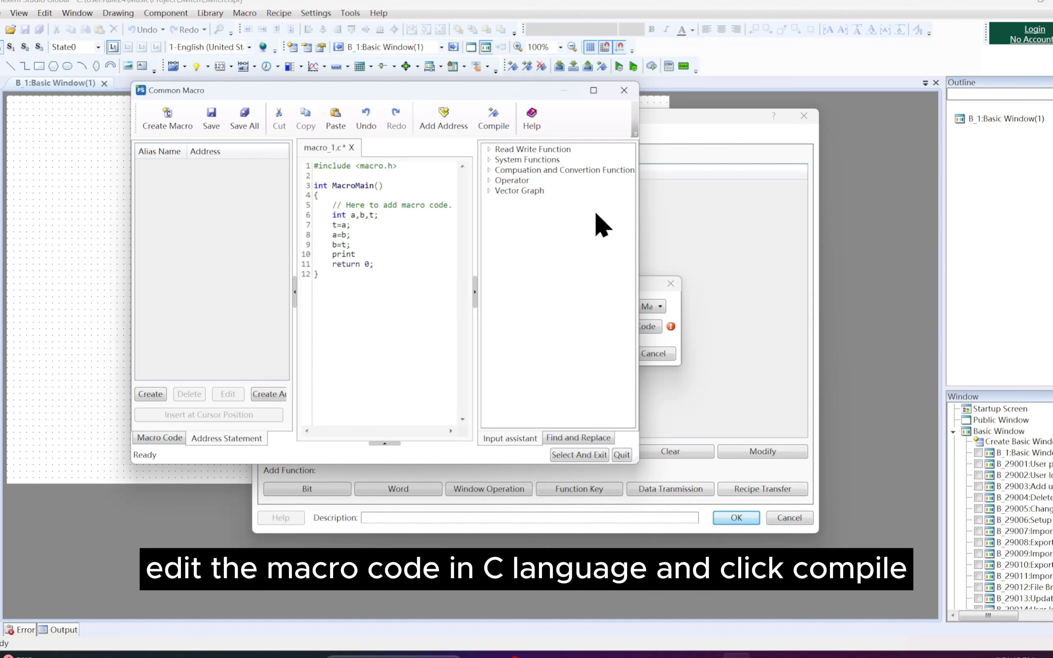
text(f("a=%d,b=%d",a)
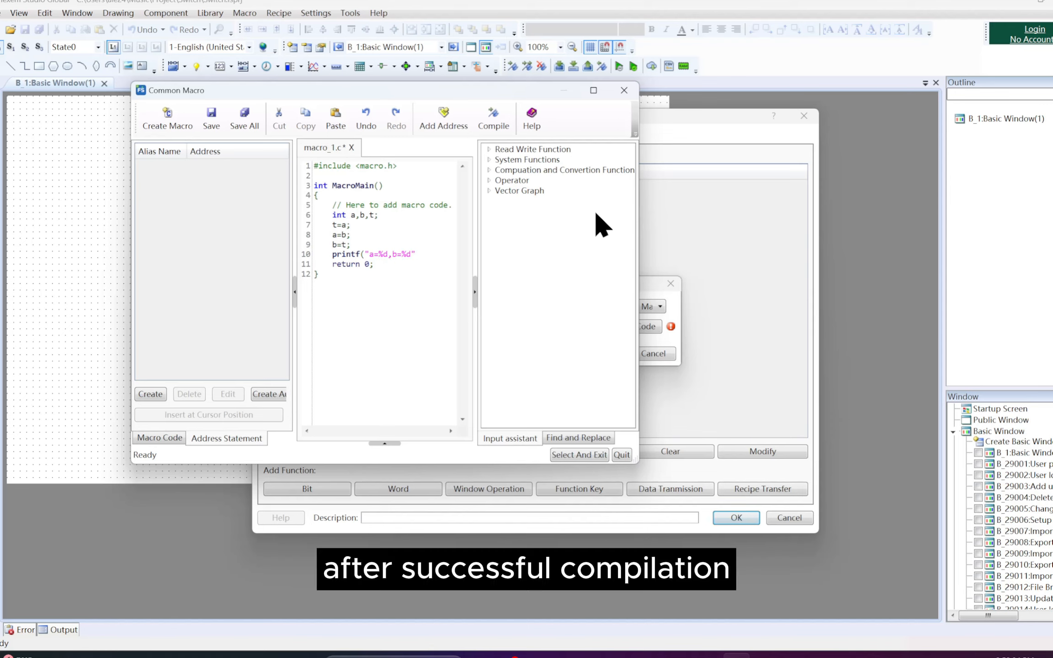
text(,b))
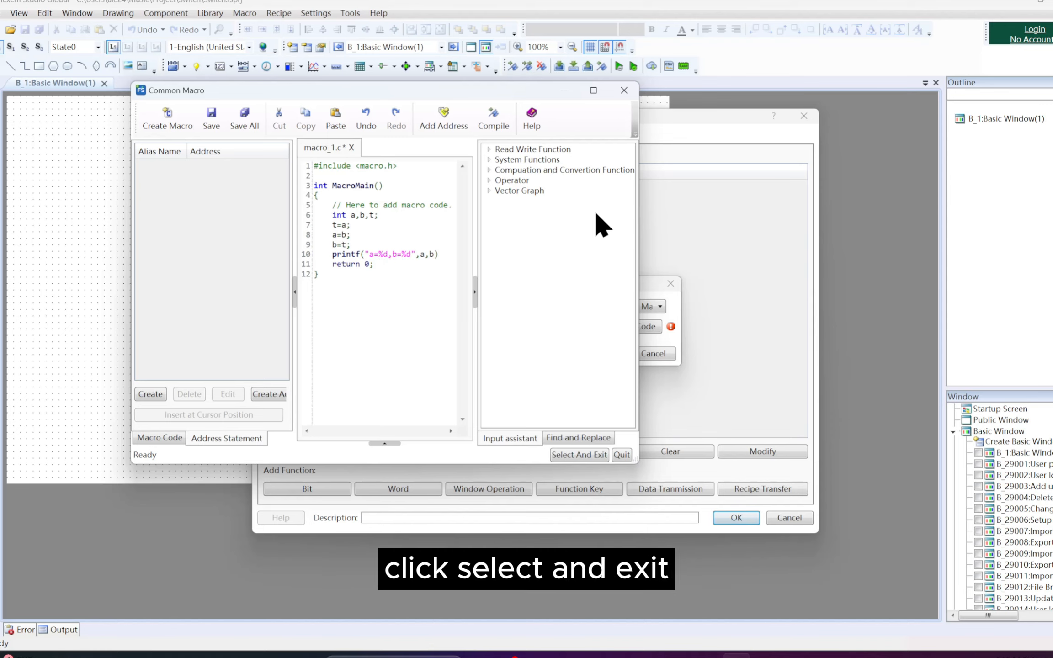
text(;)
key(Return)
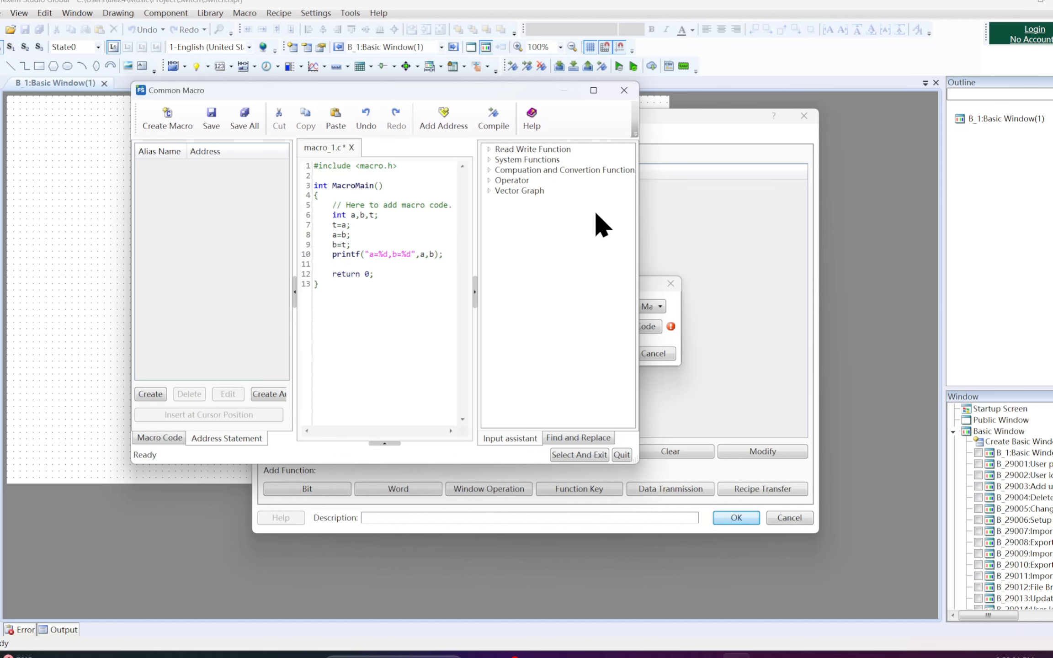
- Compile the macro code and assign the macro to the function key
click(490, 121)
click(567, 352)
click(583, 454)
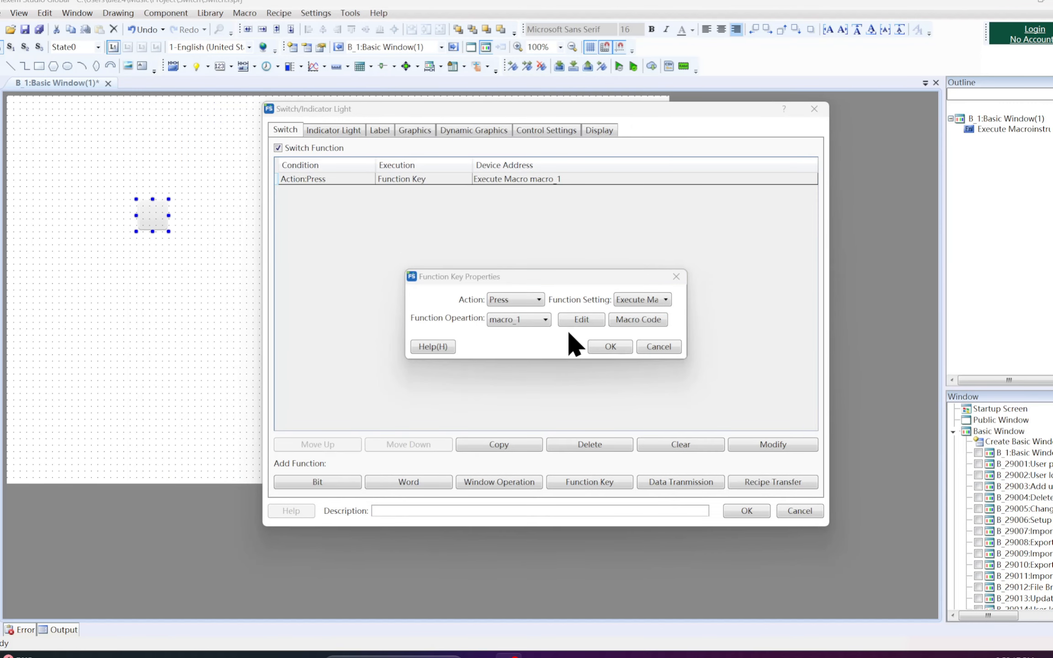
- Check the Action and Function Setting options in the macro switch's function key properties and keep the current choices
click(539, 300)
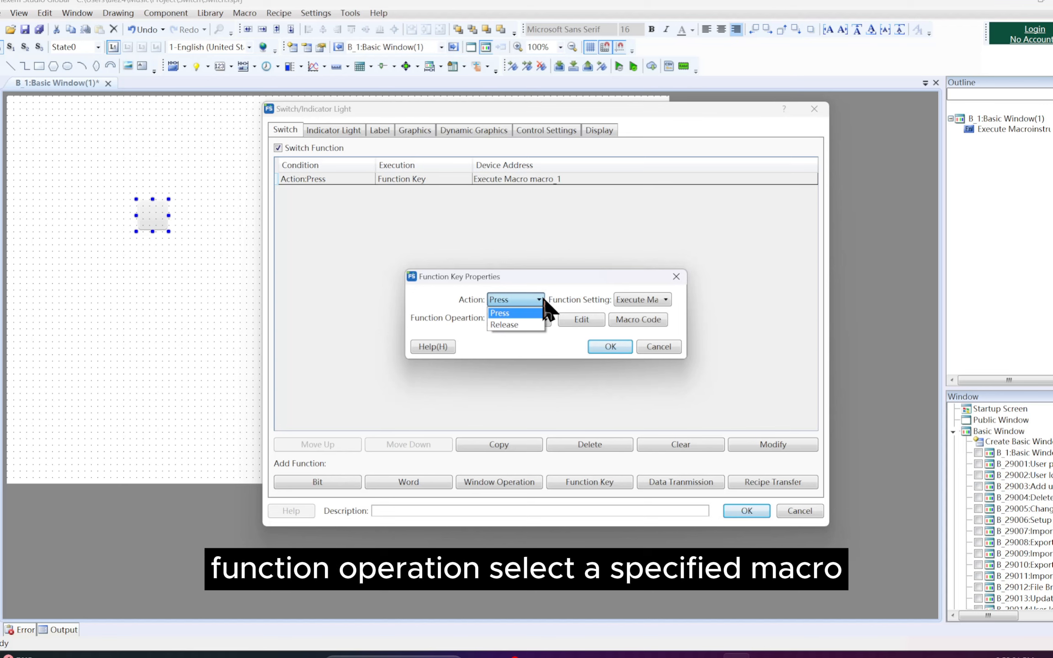
click(544, 300)
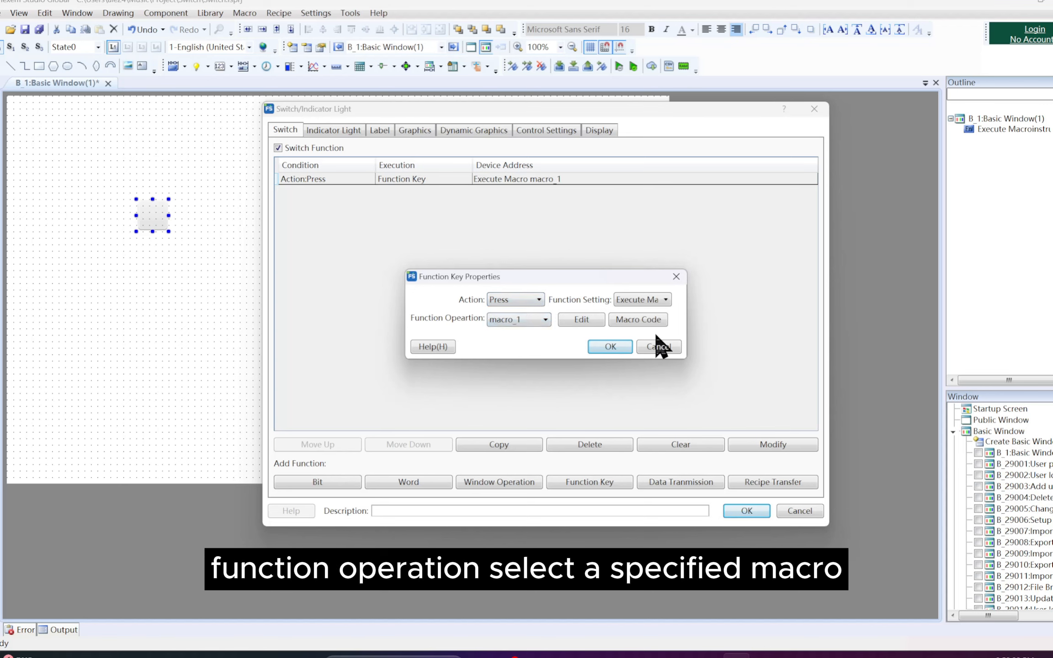
click(666, 300)
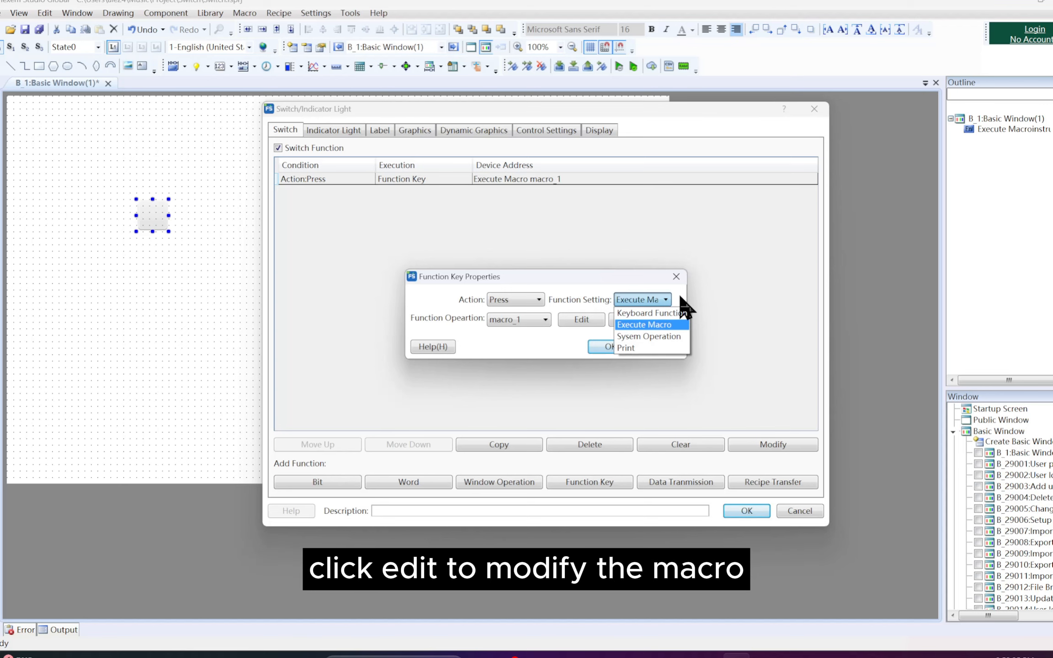
click(665, 300)
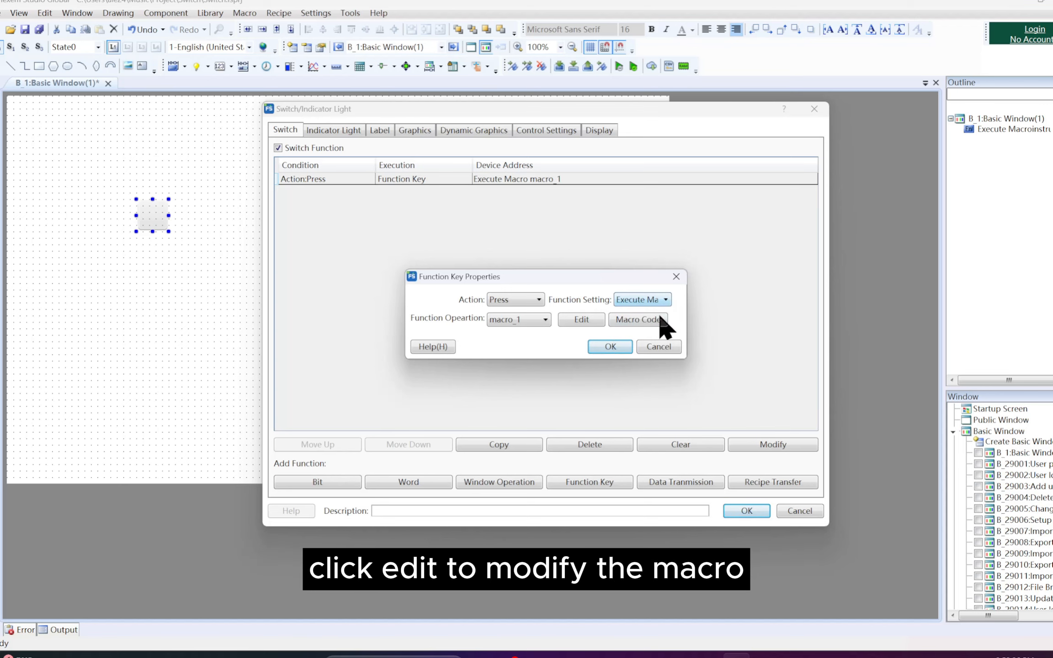
click(628, 346)
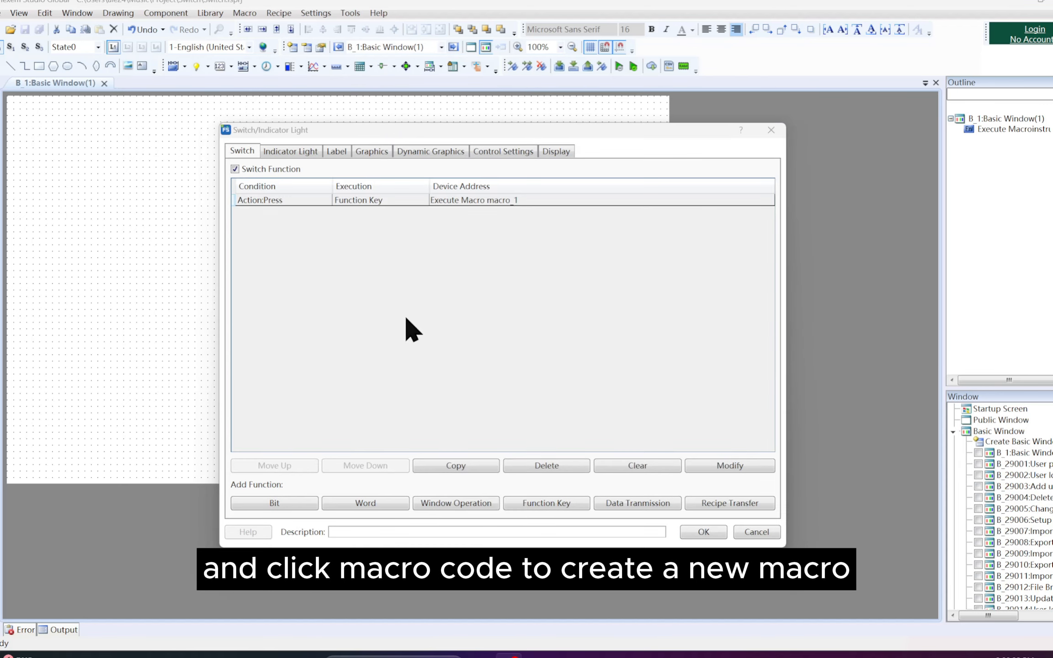
- Review the macro switch's Indicator Light, Label, Graphics, Dynamic Graphics and Control Settings properties, and accept them
click(313, 152)
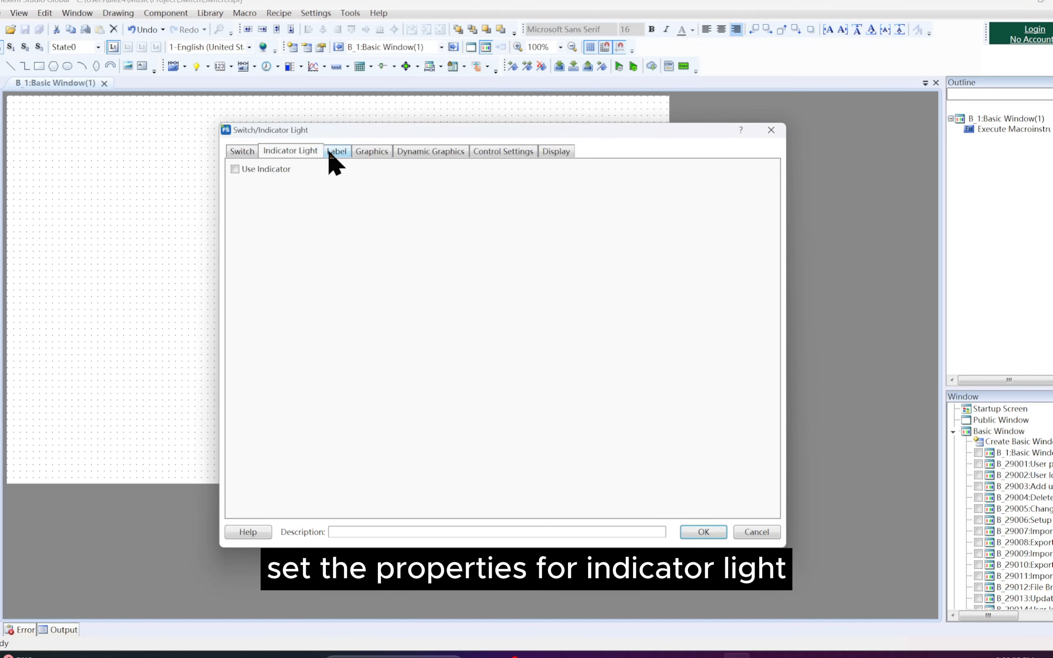
click(336, 151)
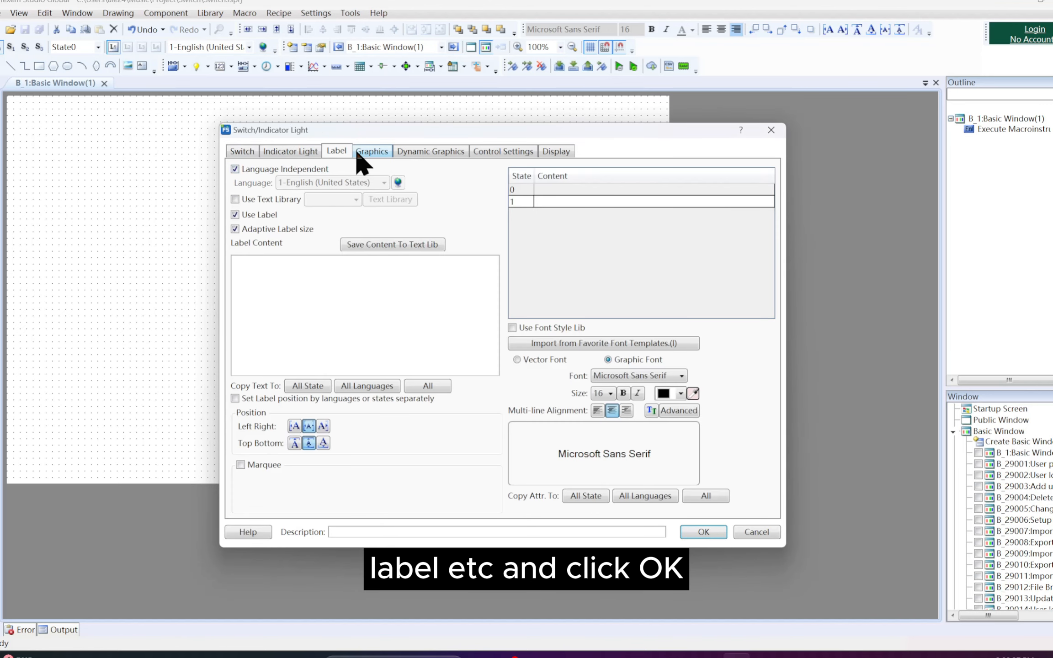
click(368, 152)
click(430, 152)
click(498, 150)
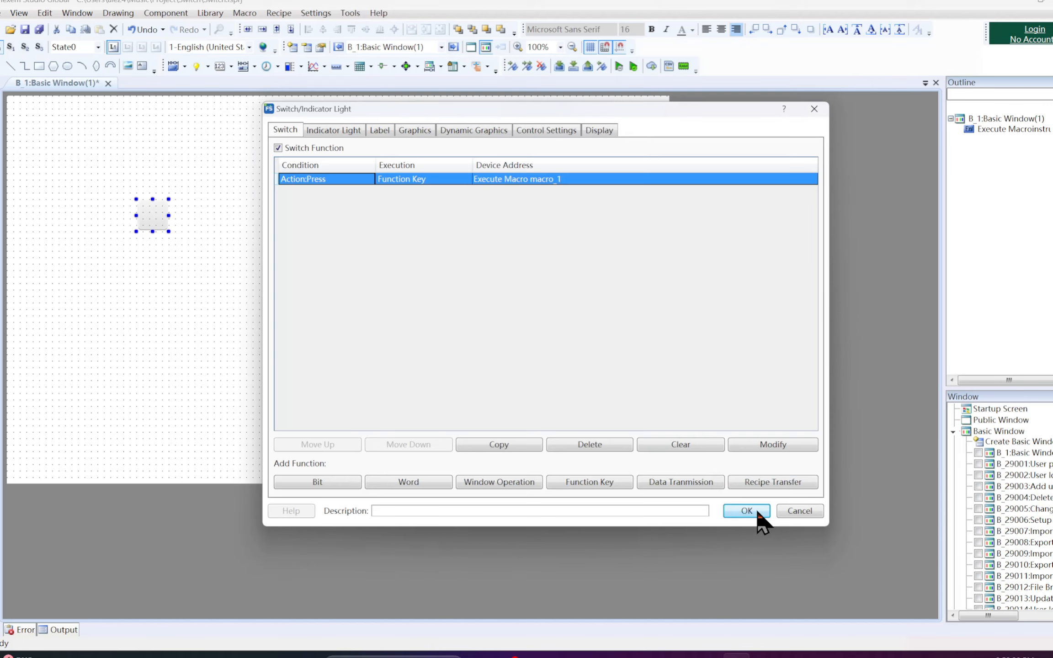
click(754, 515)
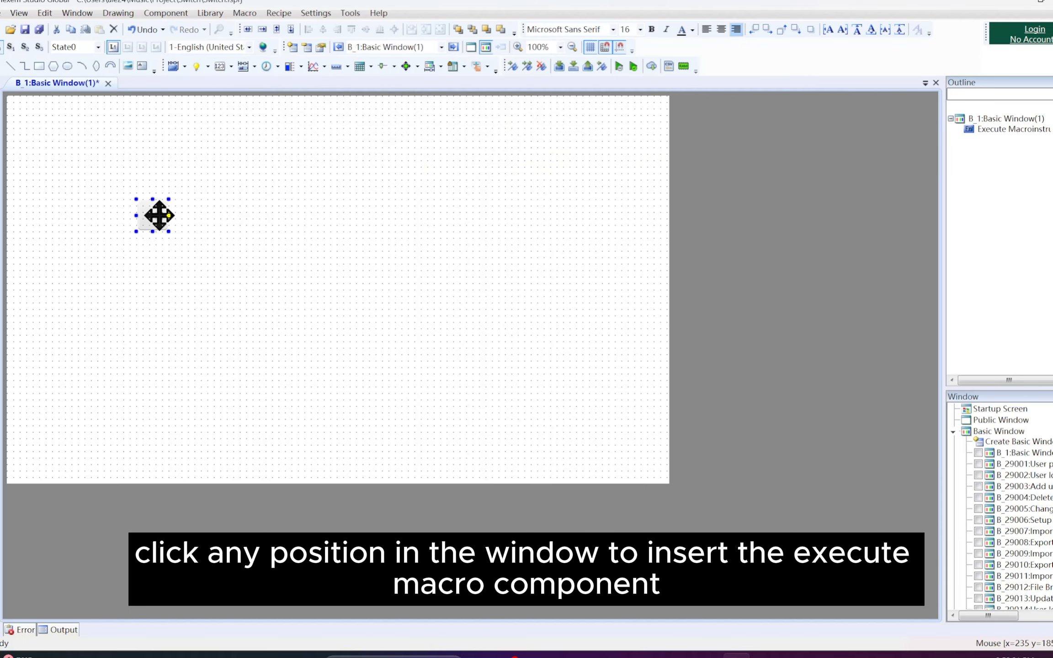
- Move and enlarge the macro switch near the middle of the screen, and preview it in the emulator with all records cleaned up
drag(158, 216, 350, 335)
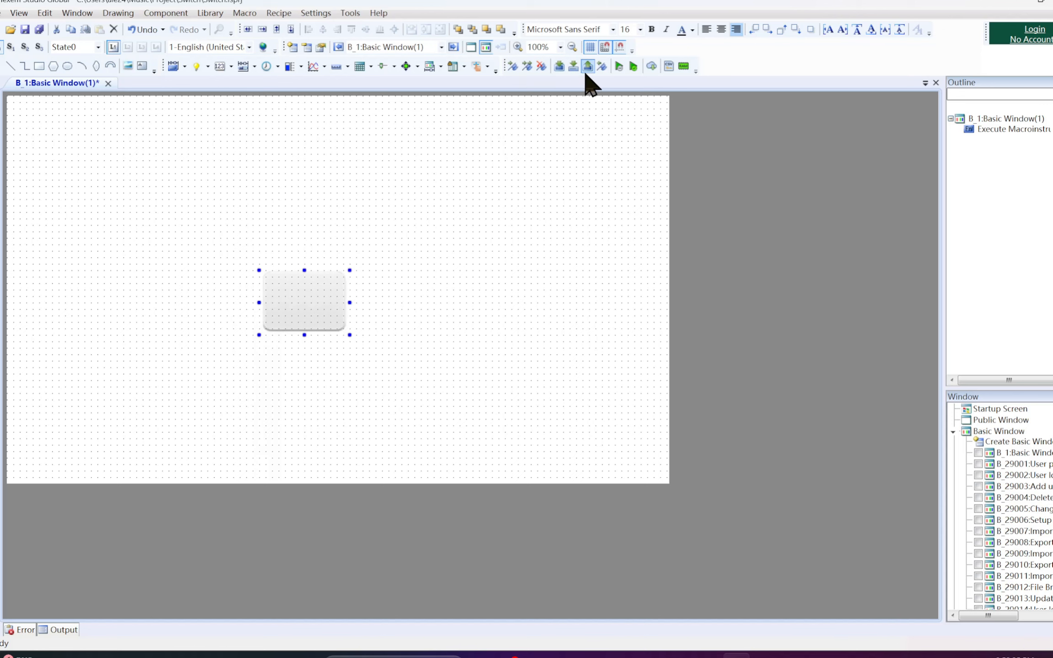
click(618, 67)
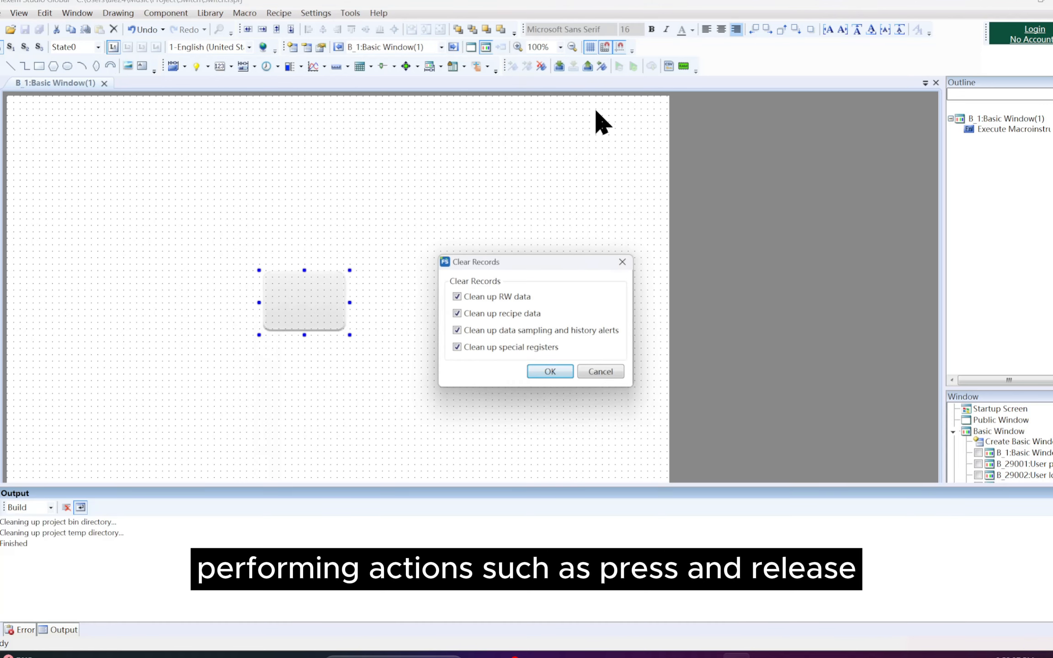
click(558, 369)
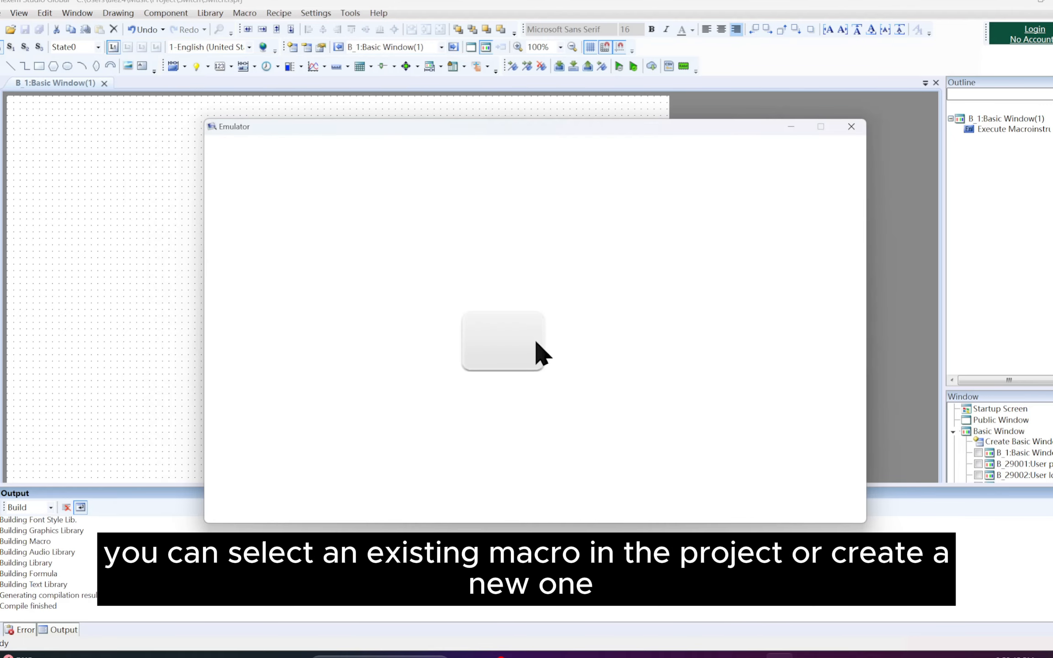
click(851, 128)
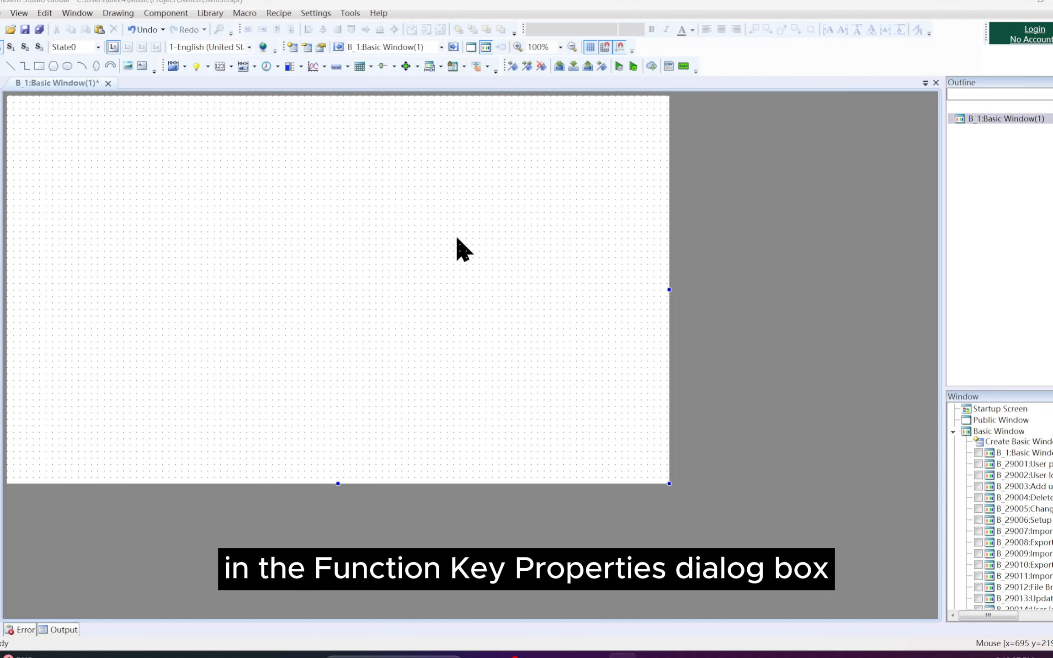
- Add a new function key switch and set its Function Setting to system operation
click(179, 14)
mouse_move(271, 34)
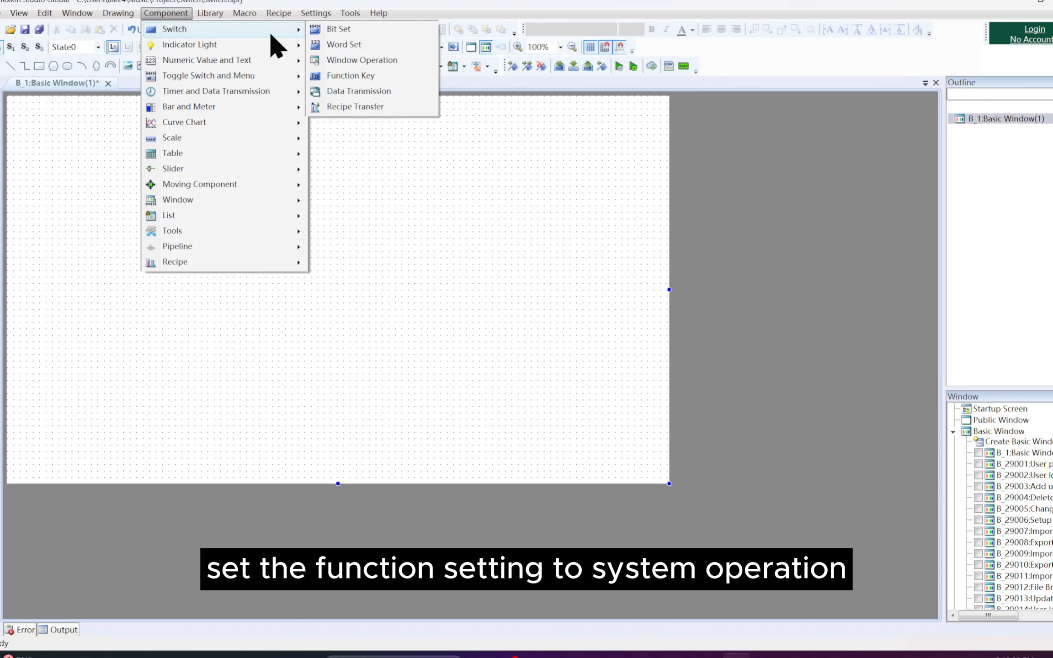
click(358, 76)
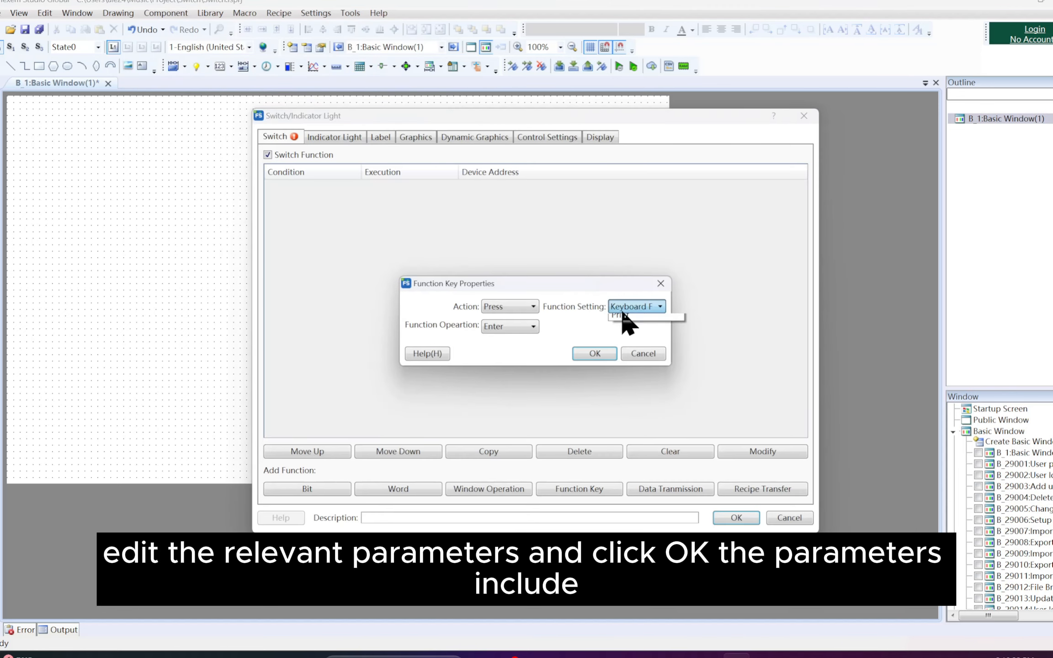
click(620, 308)
click(641, 353)
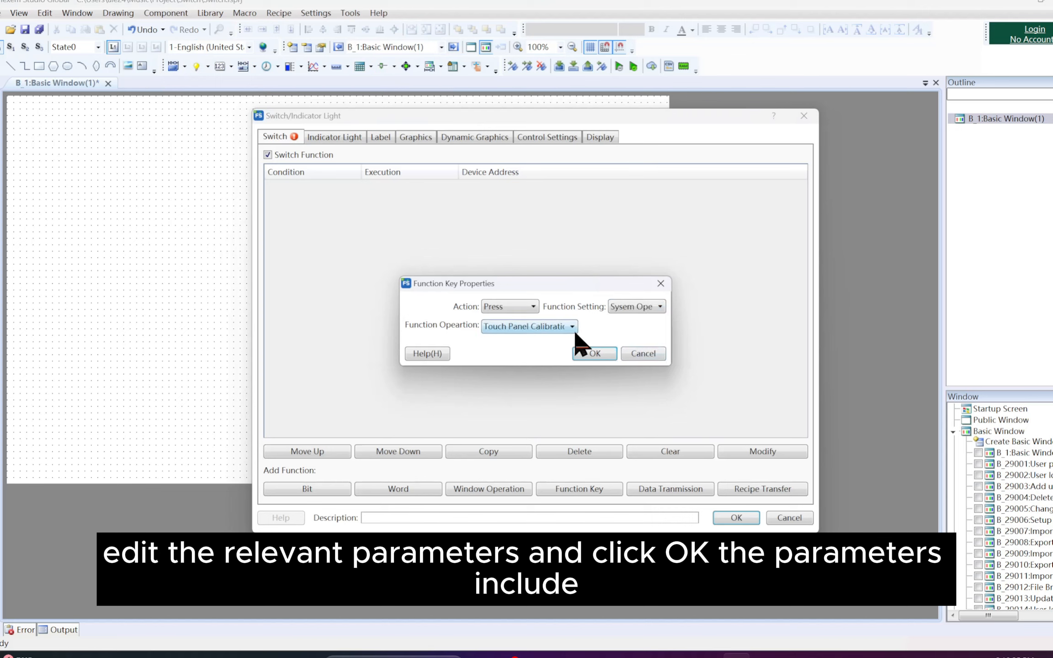
- Examine the available Function Operation and Action options for the system operation key
click(572, 326)
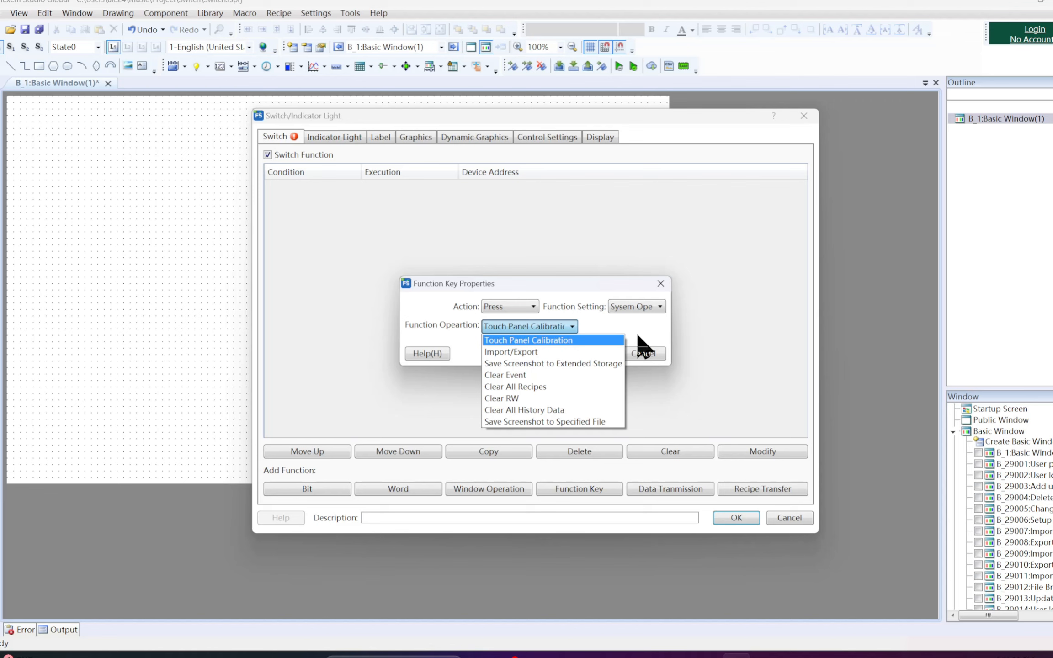
click(533, 301)
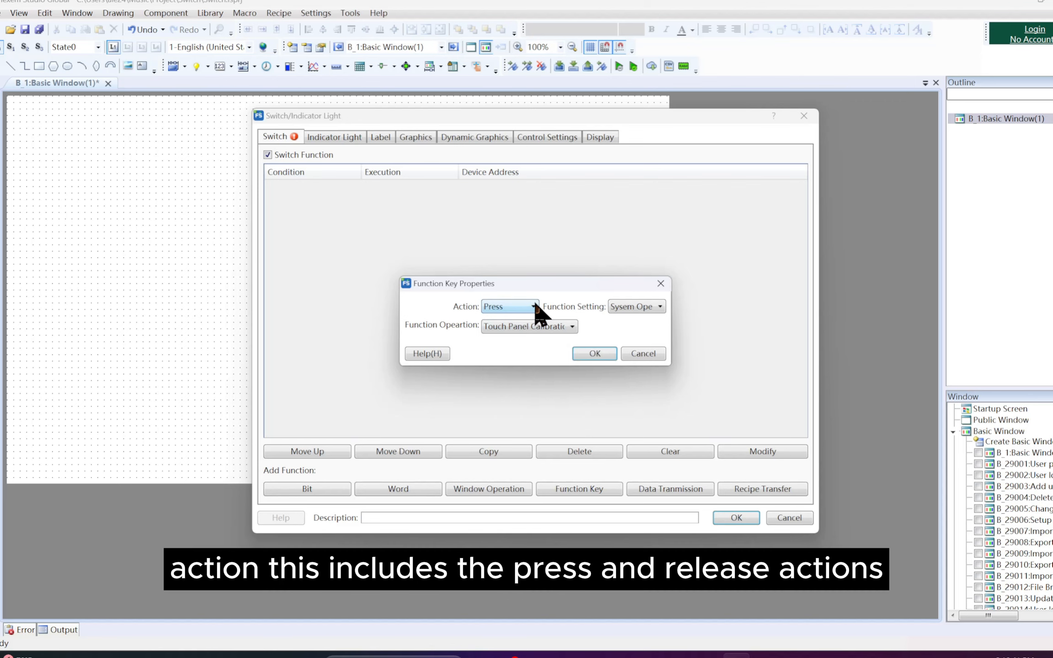
click(533, 307)
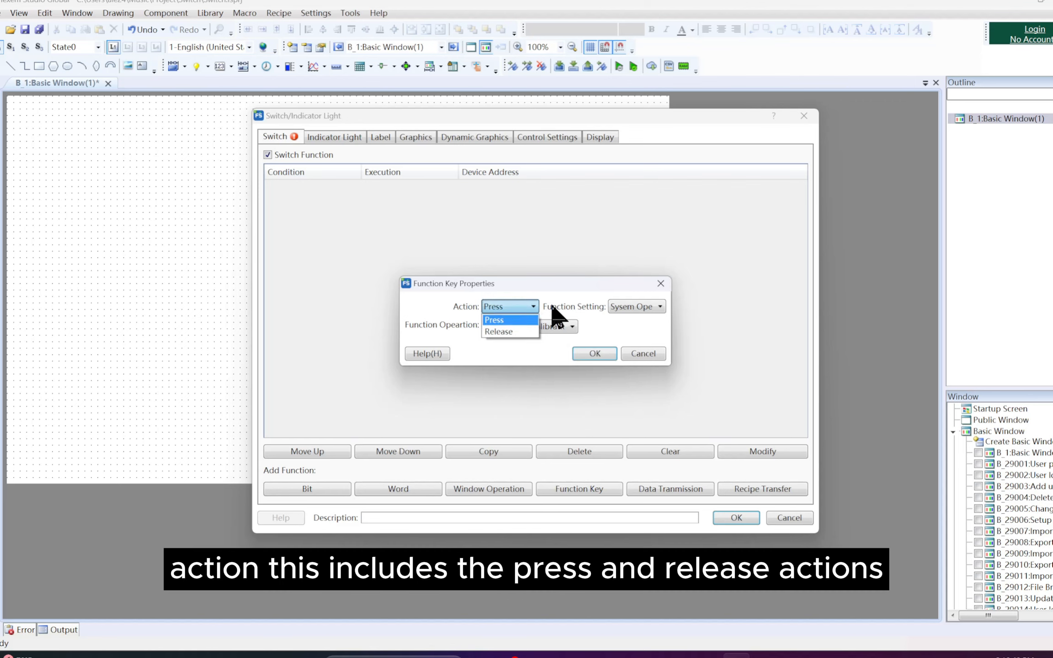
- Choose the Import/Export operation for the function key and examine its project, recipe and RW transfer options
click(571, 326)
click(571, 326)
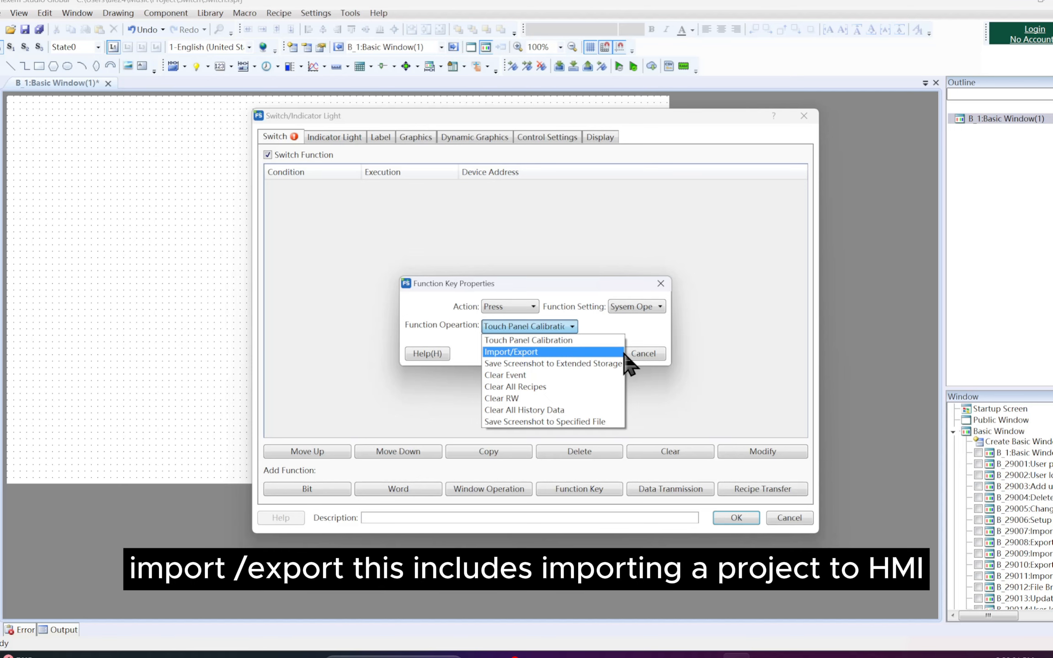
click(623, 352)
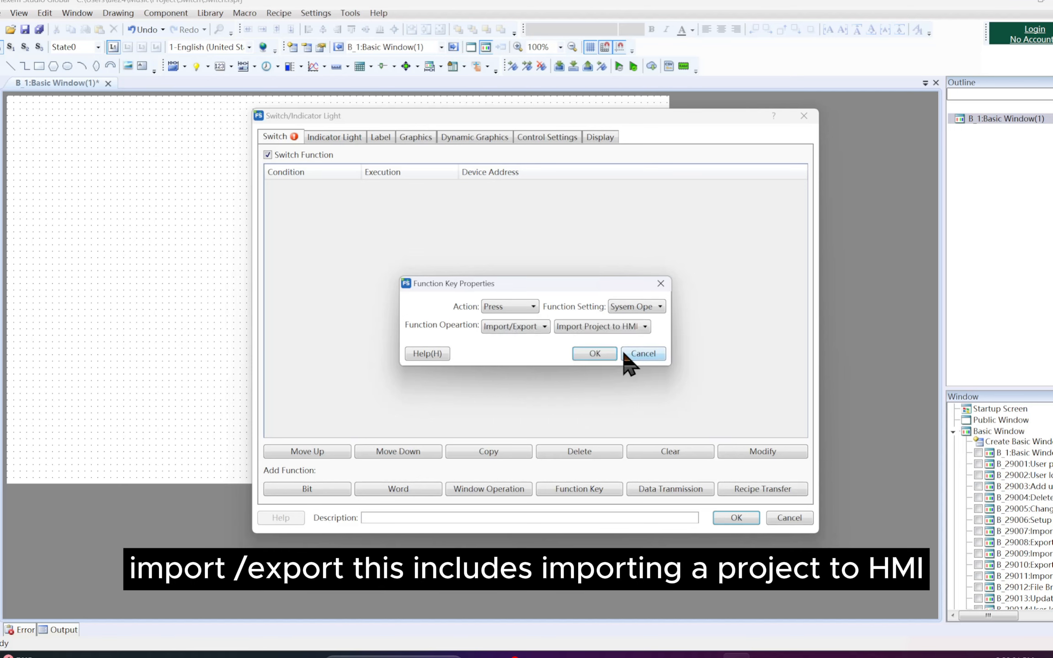
click(640, 327)
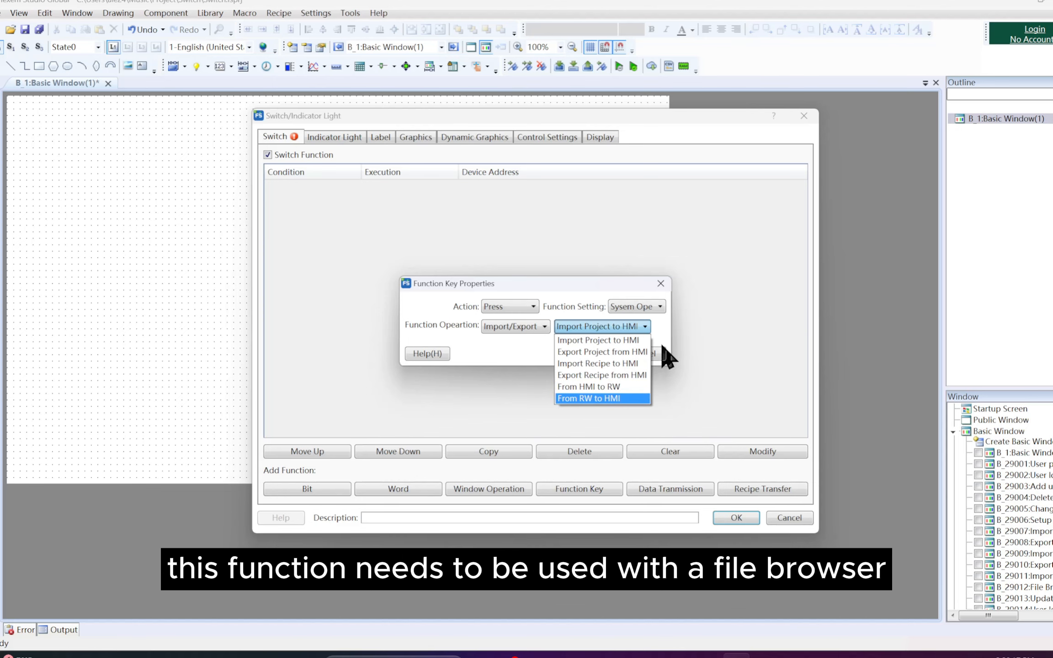
click(661, 336)
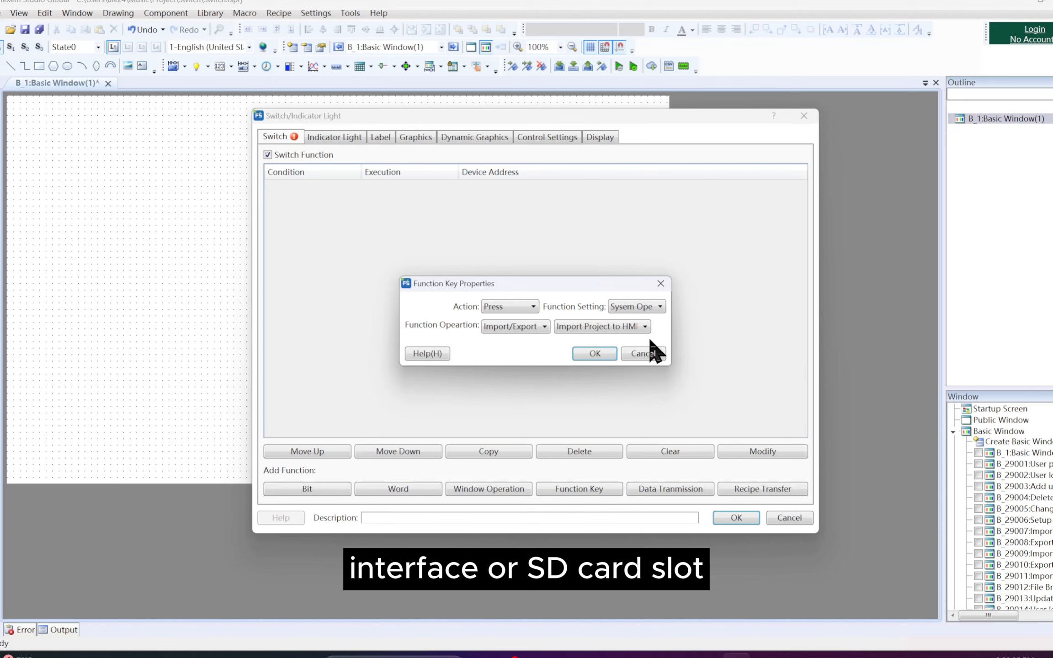
- Set the function operation to Save Screenshot to Extended Storage and examine the storage choices, keeping USB1
click(542, 326)
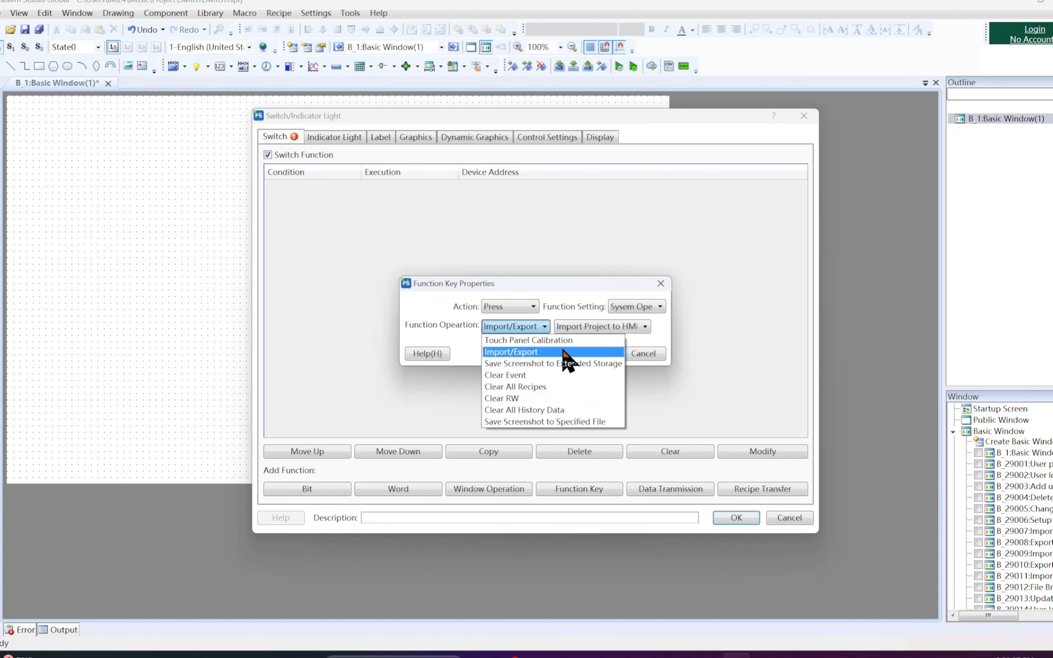
click(611, 365)
click(630, 330)
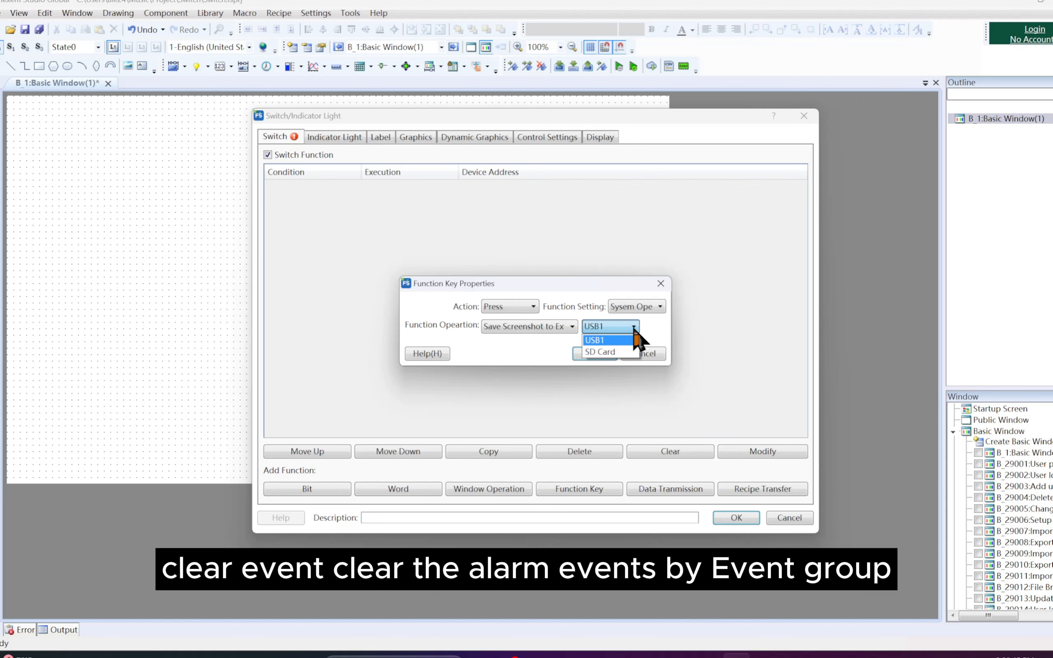
click(582, 332)
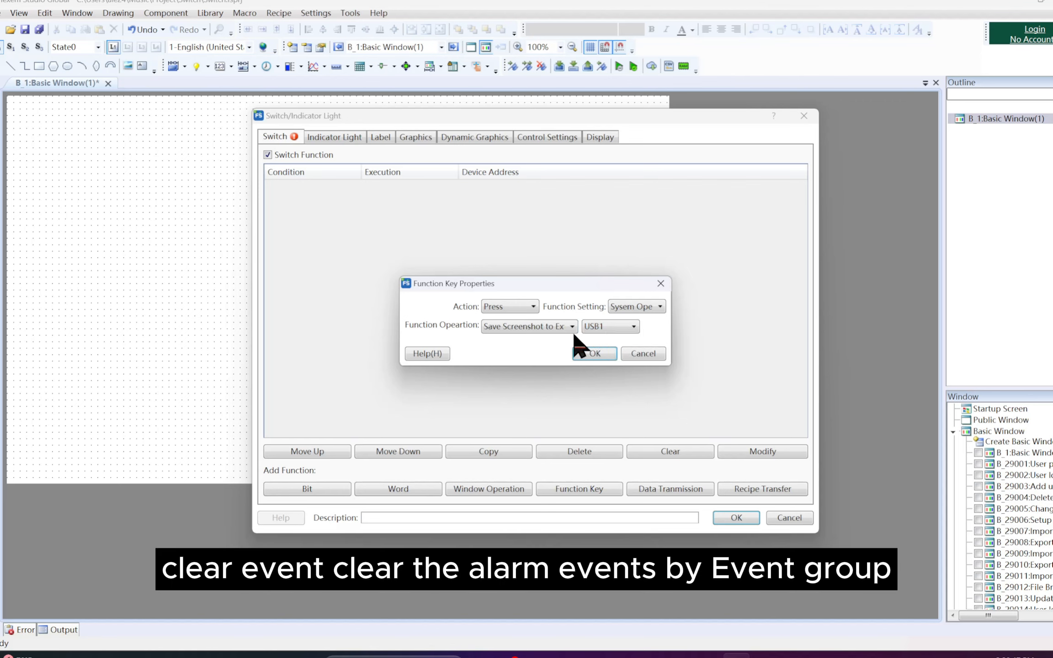
- Set the function operation to Clear Event and examine the From and To event group lists
click(571, 325)
click(583, 373)
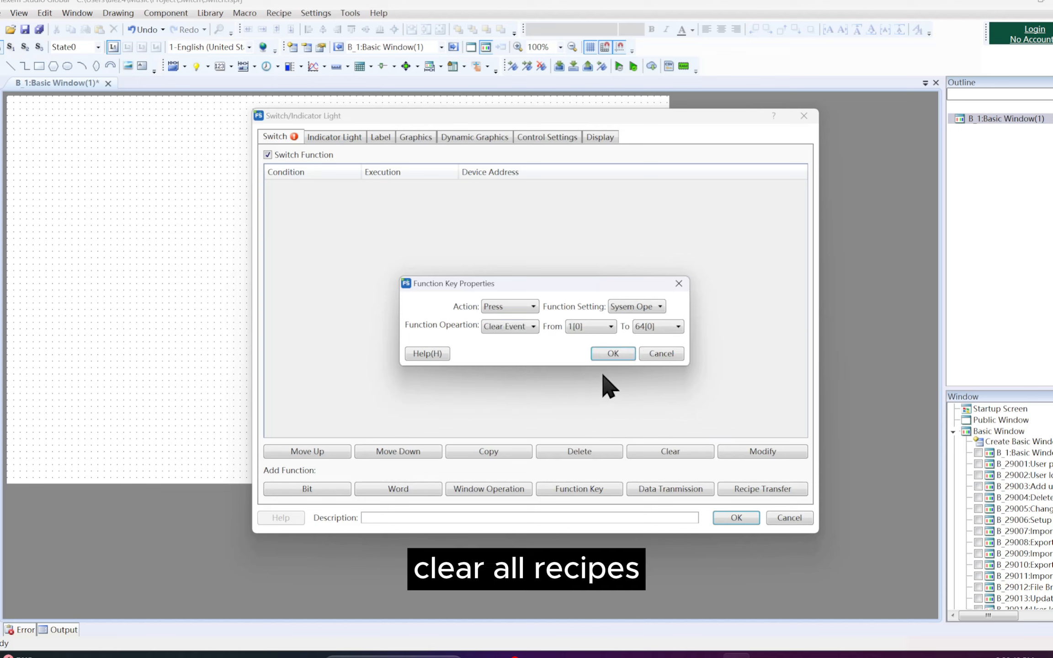
click(609, 327)
click(674, 325)
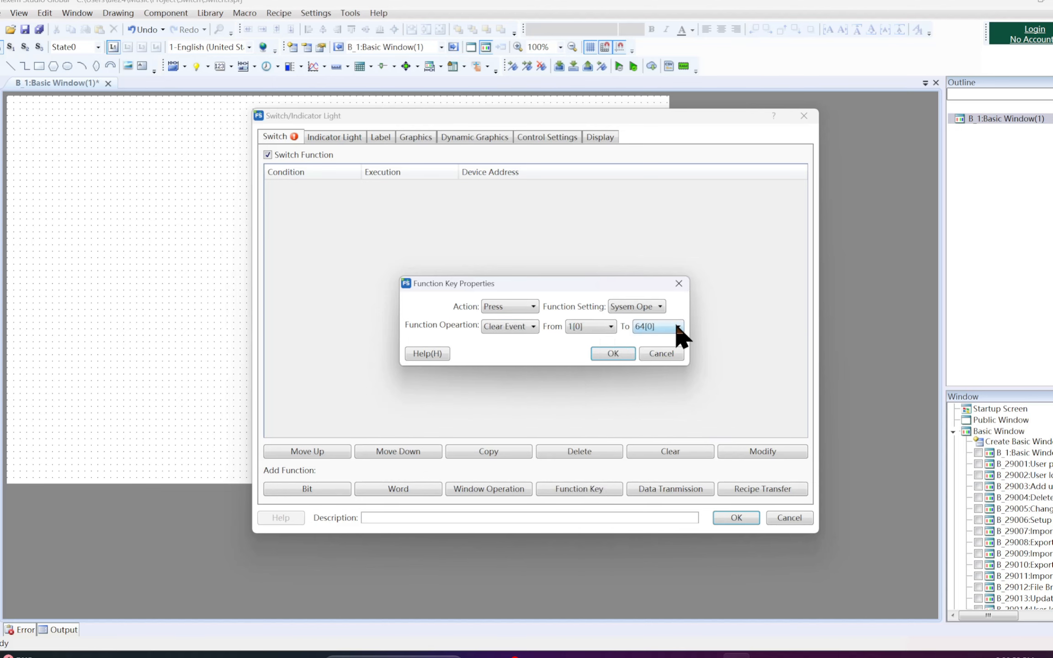
click(672, 330)
- Try the Clear All Recipes operation for the function key, followed by Clear RW
click(533, 328)
click(532, 327)
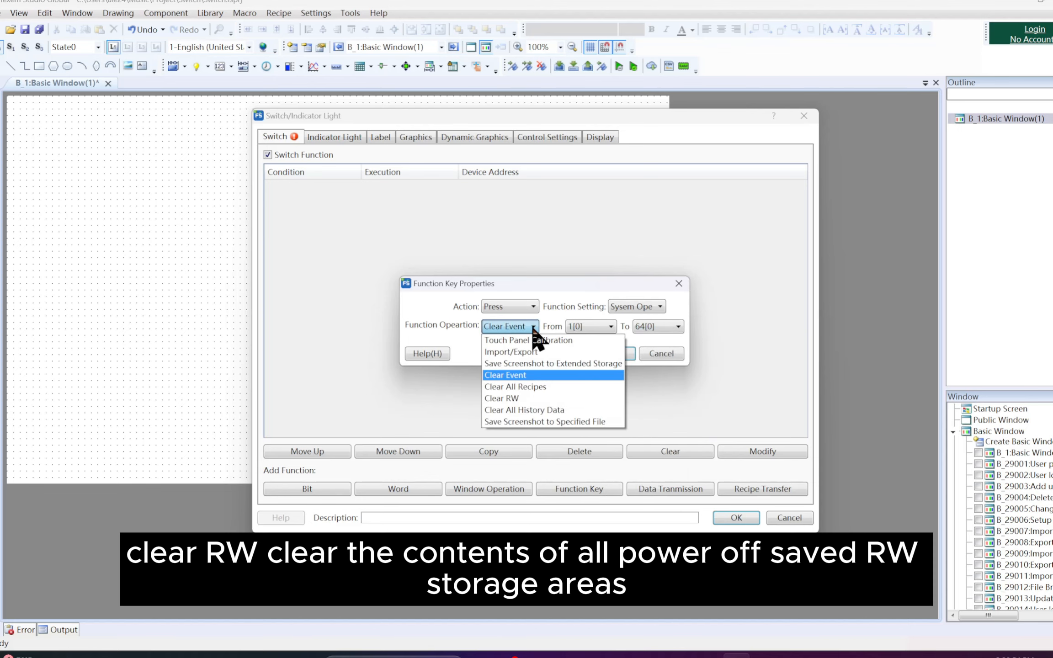
click(565, 387)
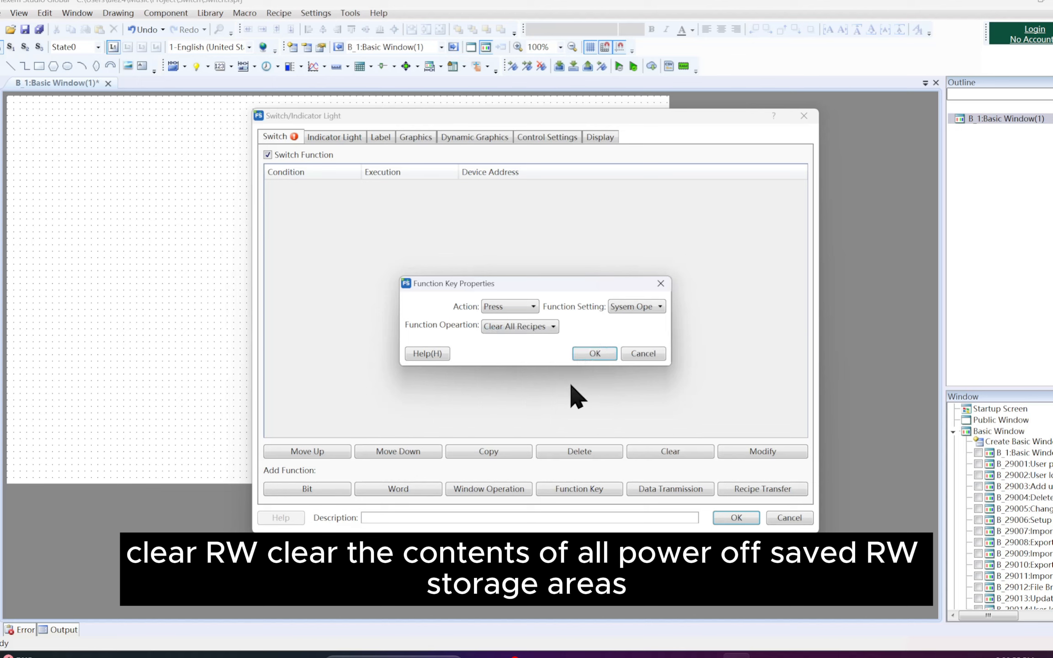
click(554, 327)
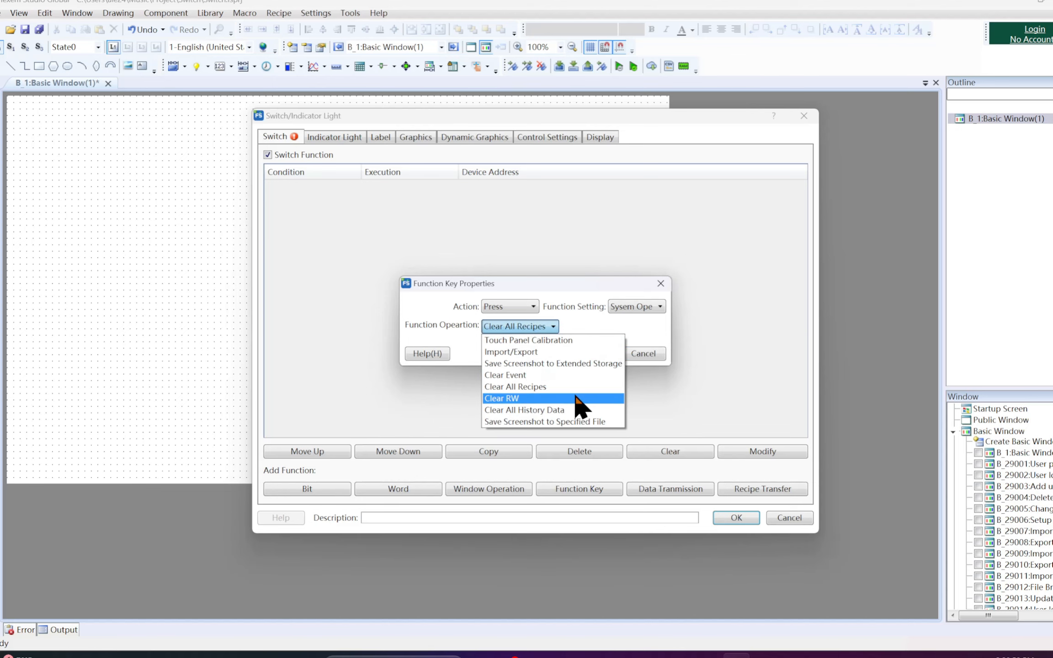
click(574, 395)
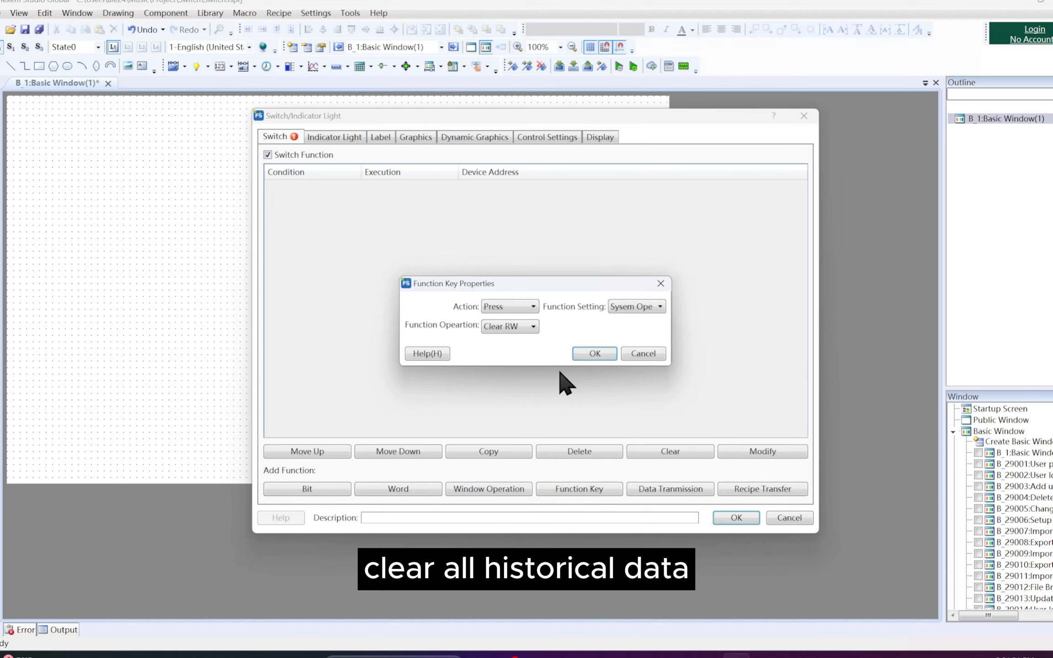
- Try the Clear All History Data operation, followed by Save Screenshot to Specified File
click(533, 326)
click(586, 410)
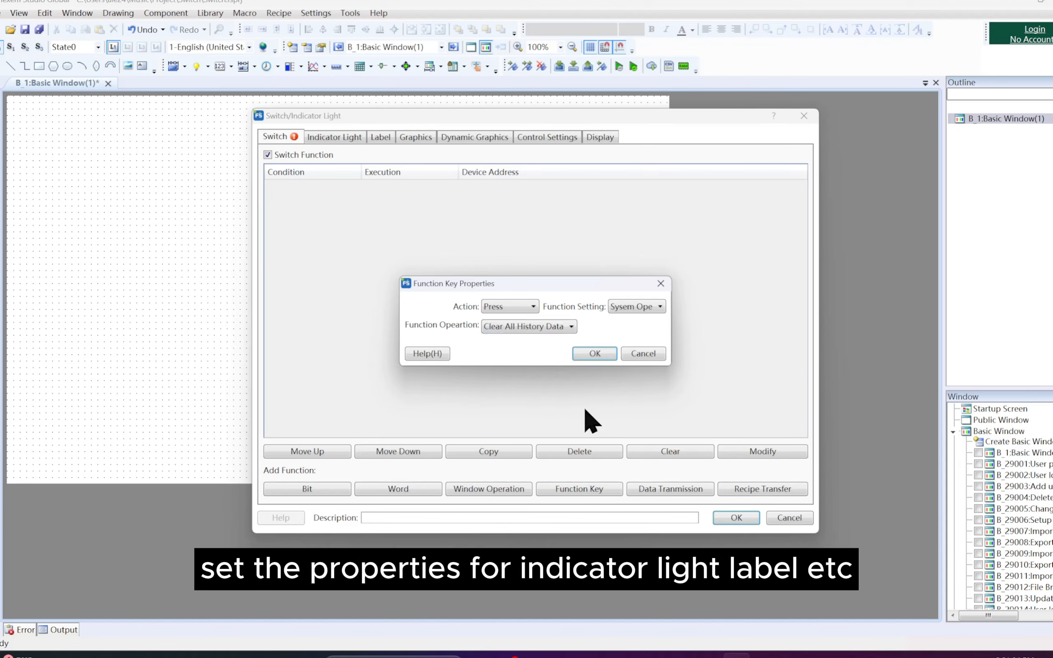
click(572, 330)
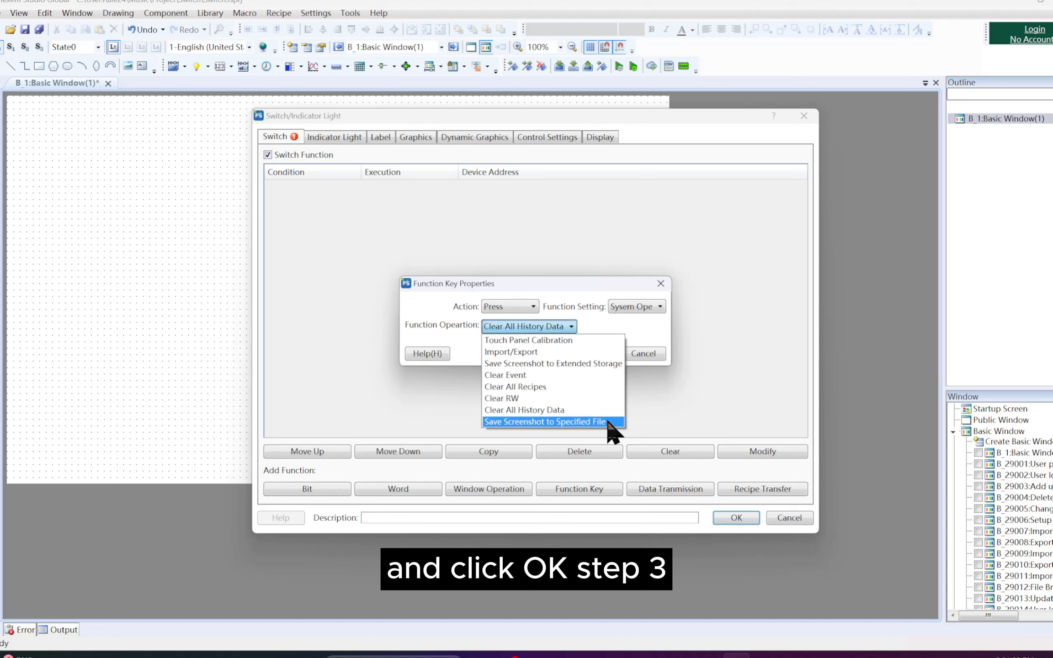
click(607, 421)
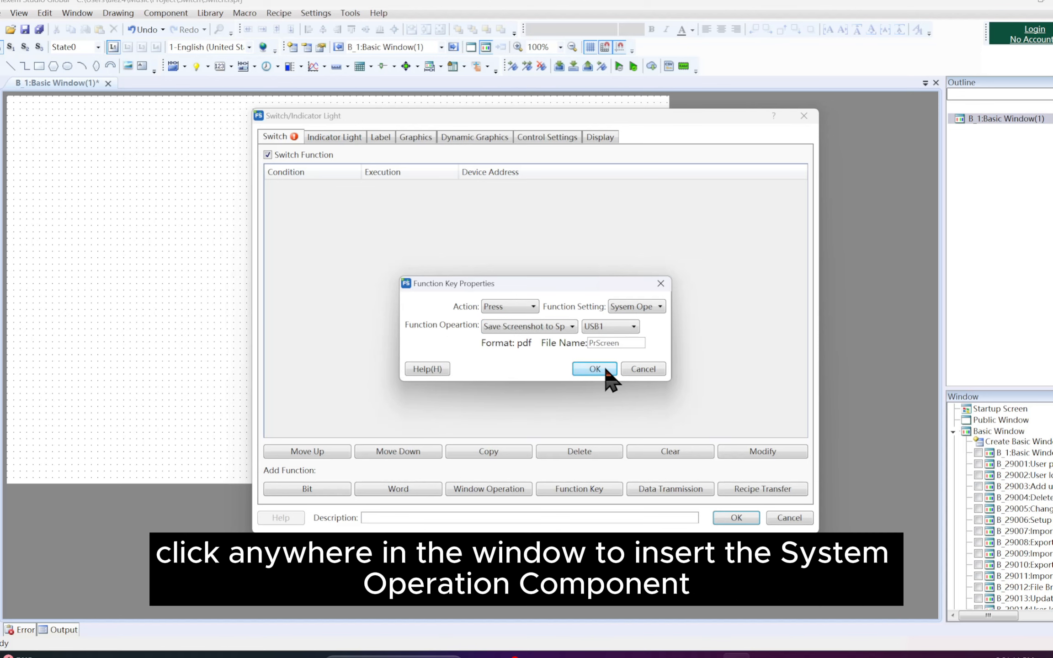
- Set the function operation to Touch Panel Calibration, accept the switch properties, and place the switch in the basic window
click(566, 329)
click(569, 338)
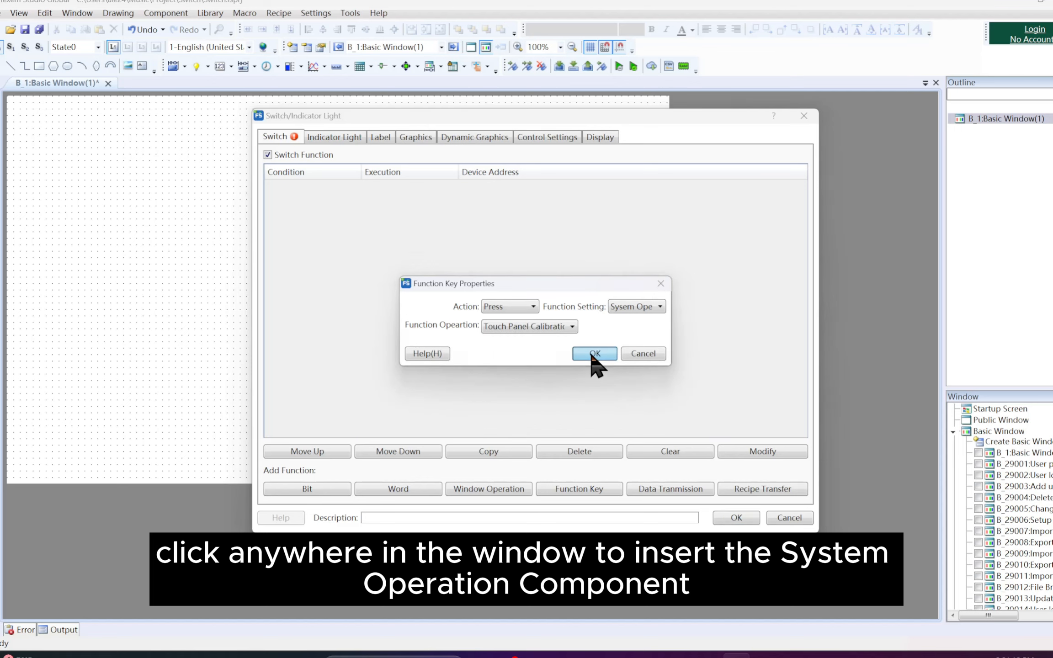
click(594, 353)
click(736, 517)
click(176, 224)
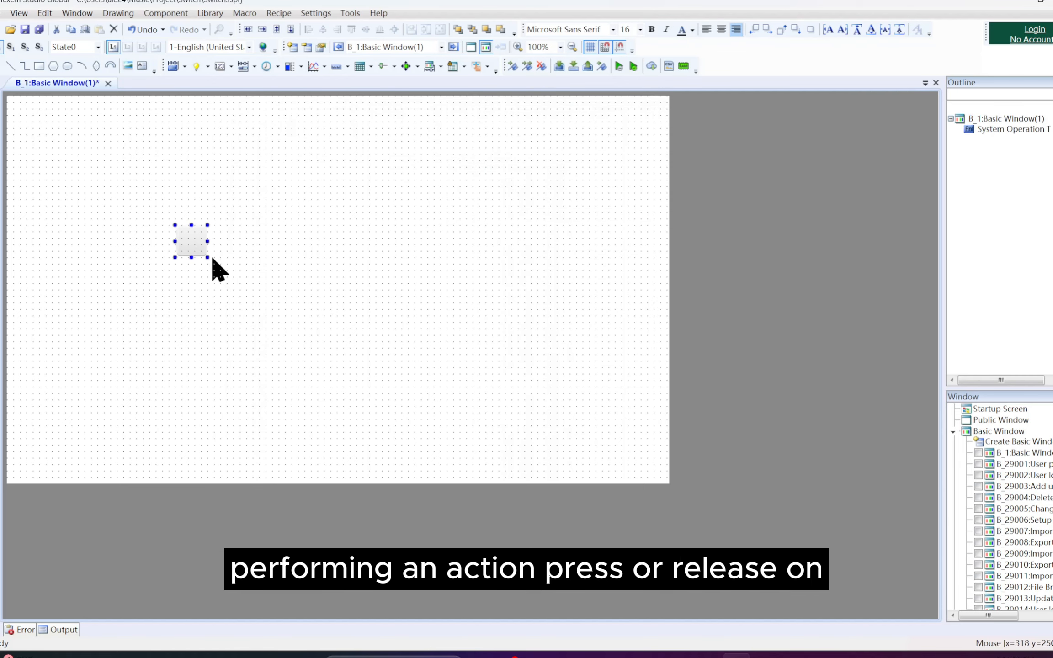
- Enlarge the touch panel calibration switch to more than twice its size and preview it in the emulator
drag(208, 258, 259, 302)
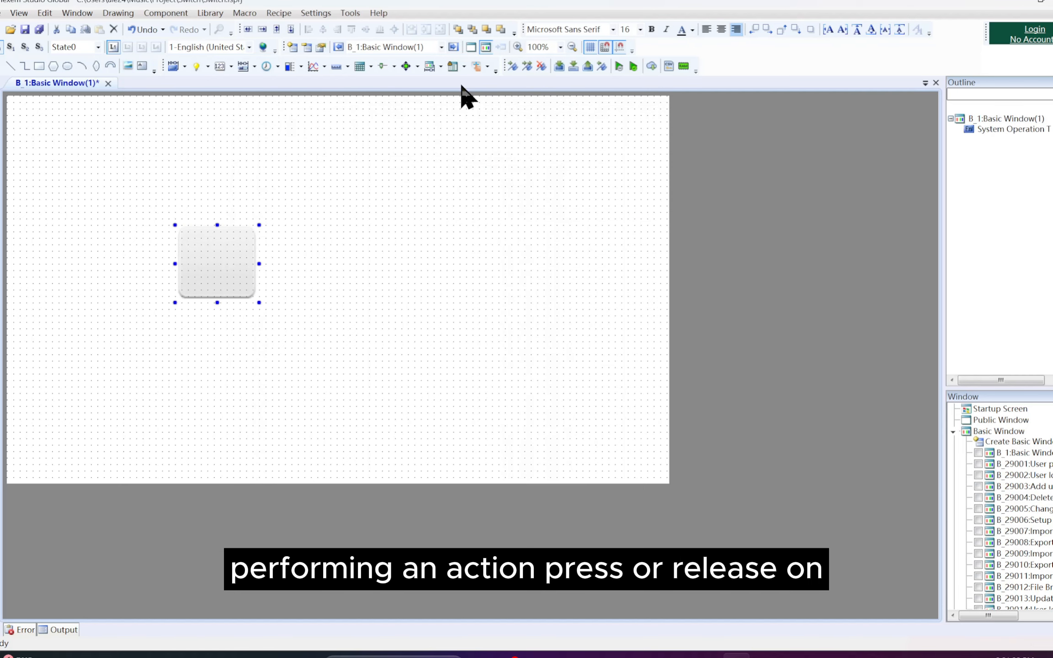
click(573, 66)
click(549, 370)
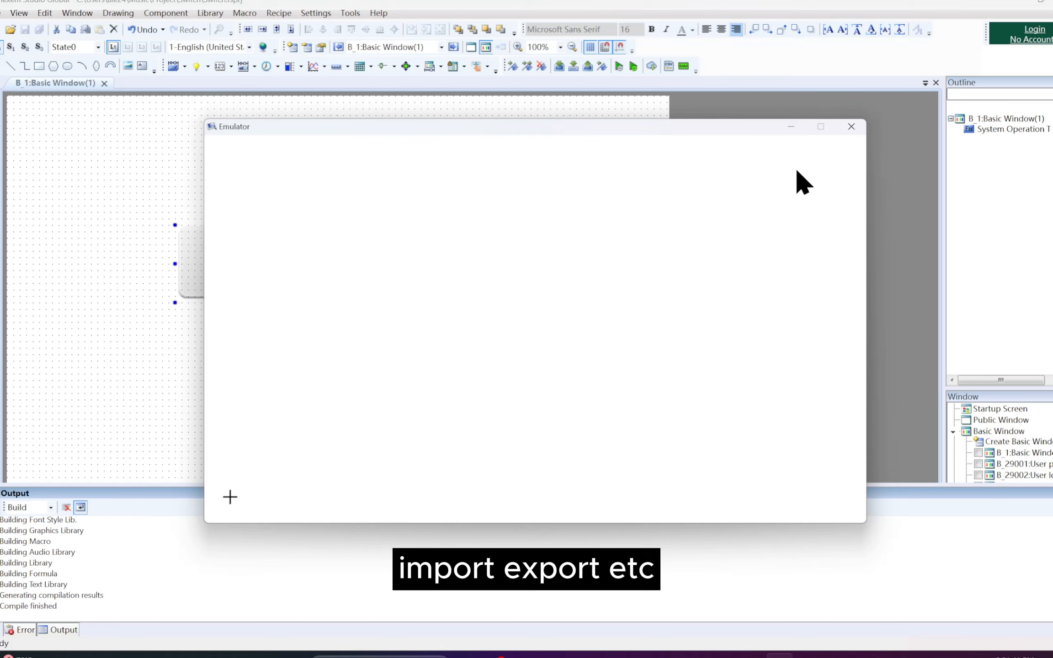
click(850, 127)
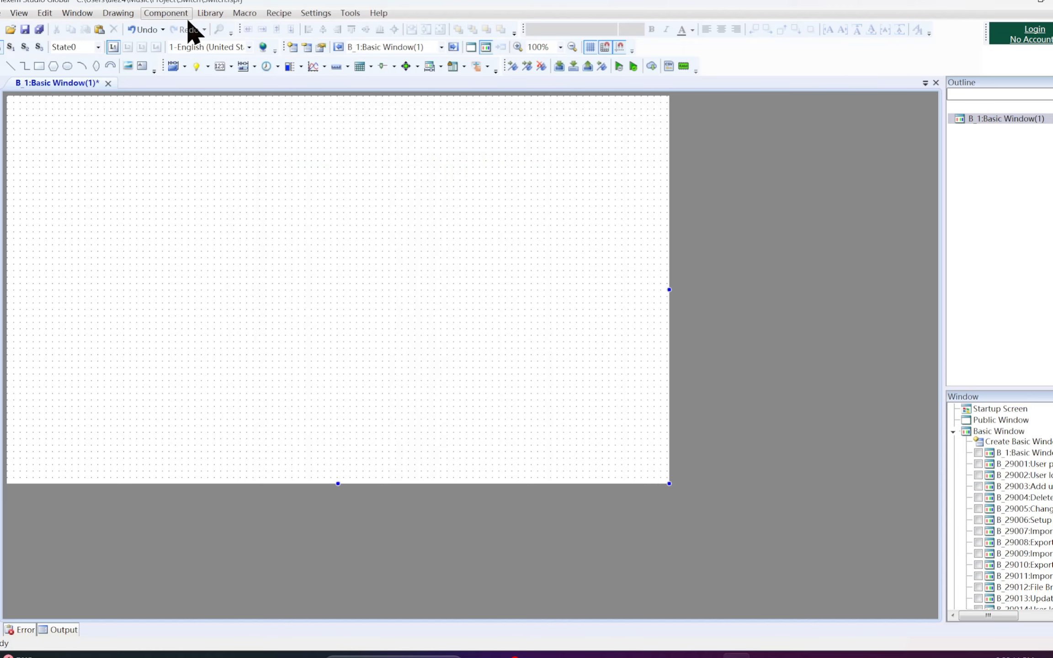
- Add a new function key switch in the empty basic window and set its Function Setting to Print
click(185, 14)
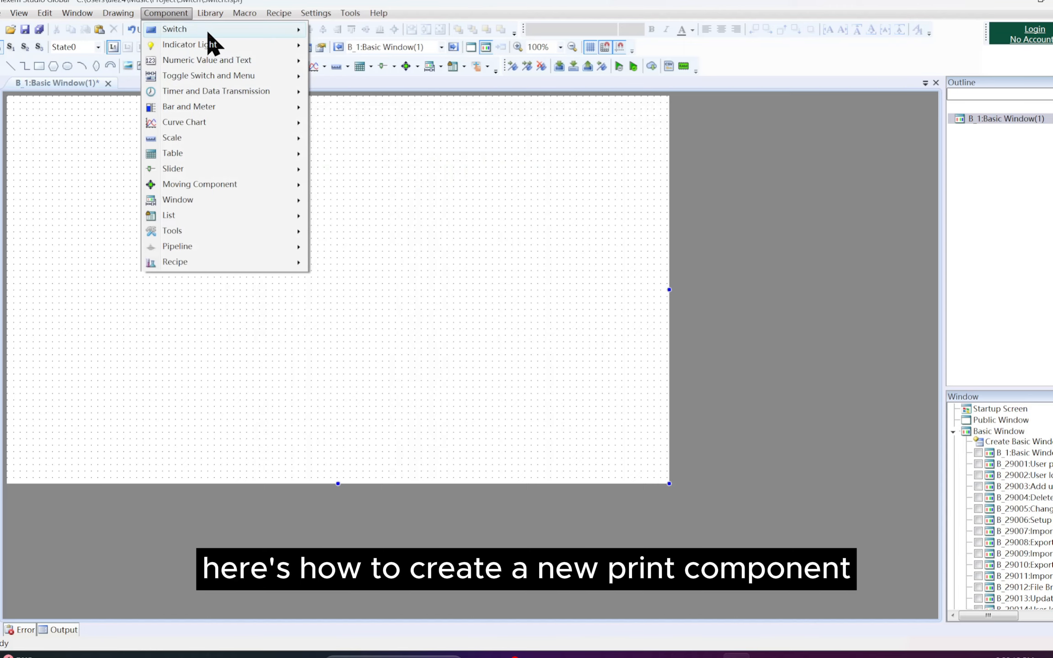
mouse_move(219, 30)
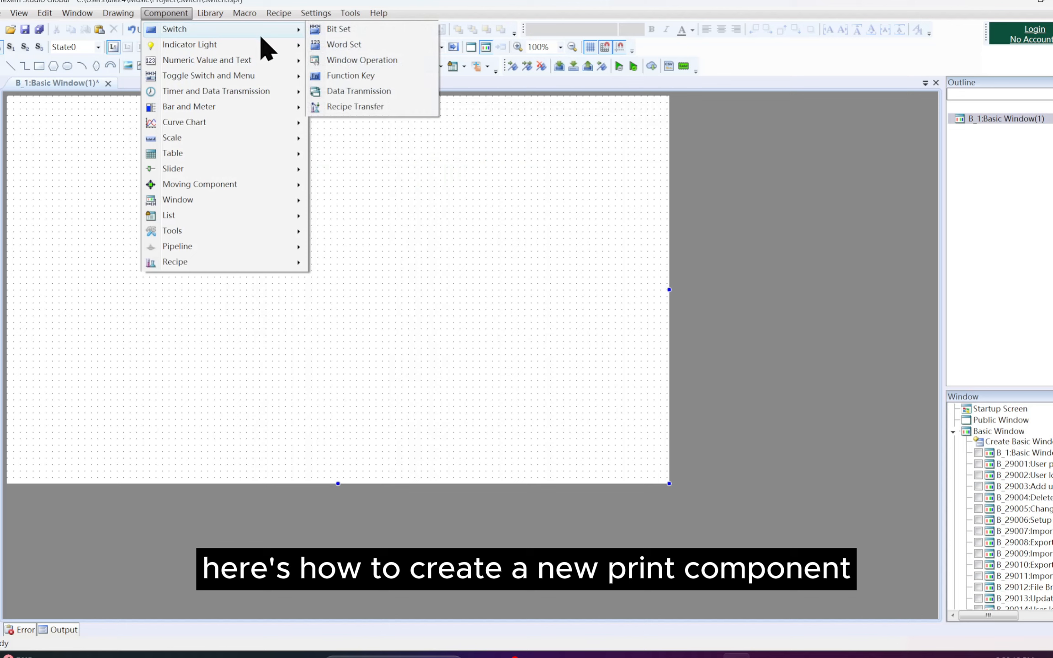
click(402, 77)
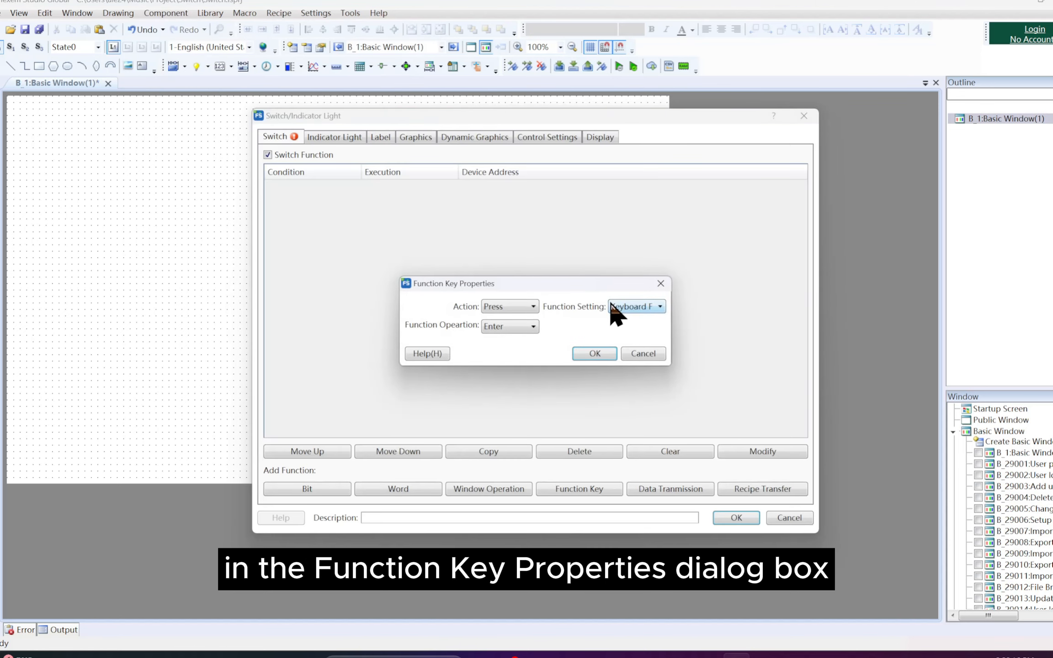
click(613, 305)
click(652, 357)
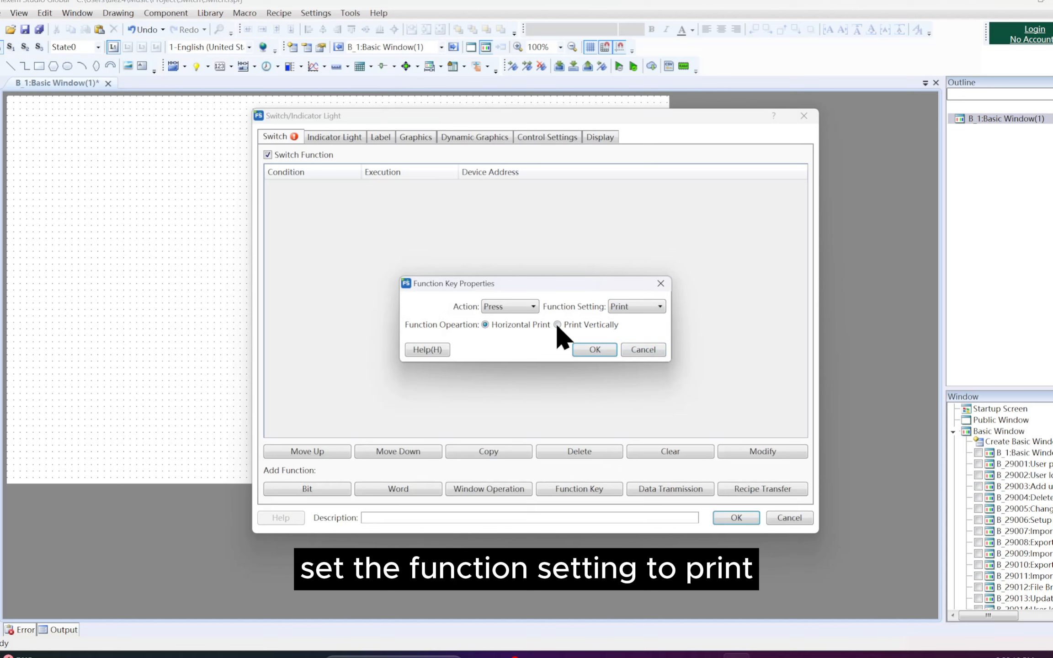
- Check the print key's Action options, keep Press with Horizontal Print, and accept the function key properties
click(533, 306)
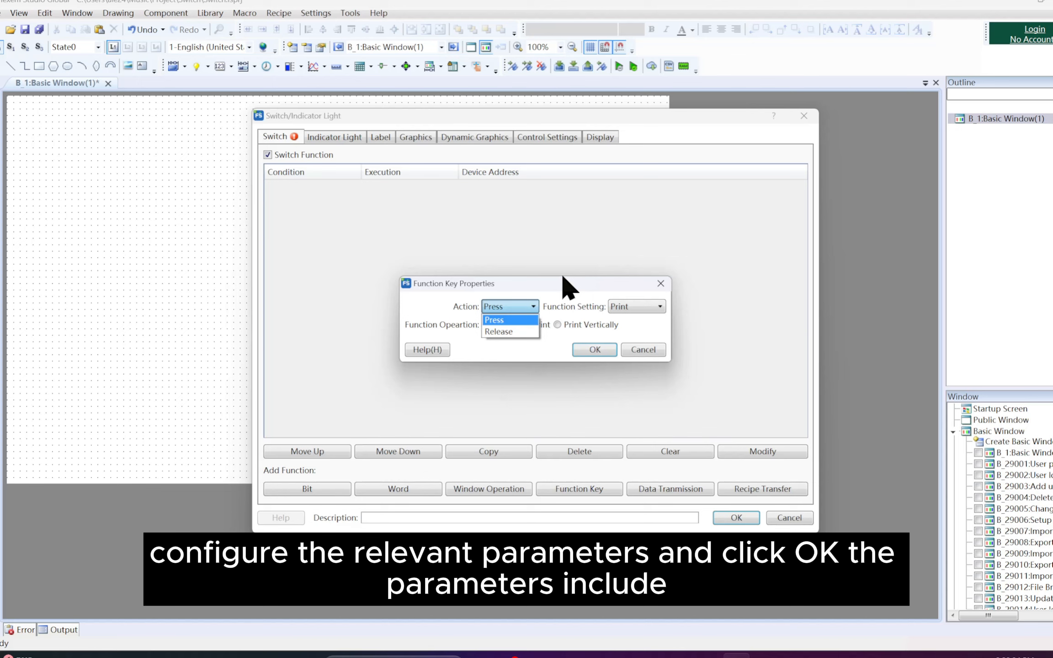
click(543, 338)
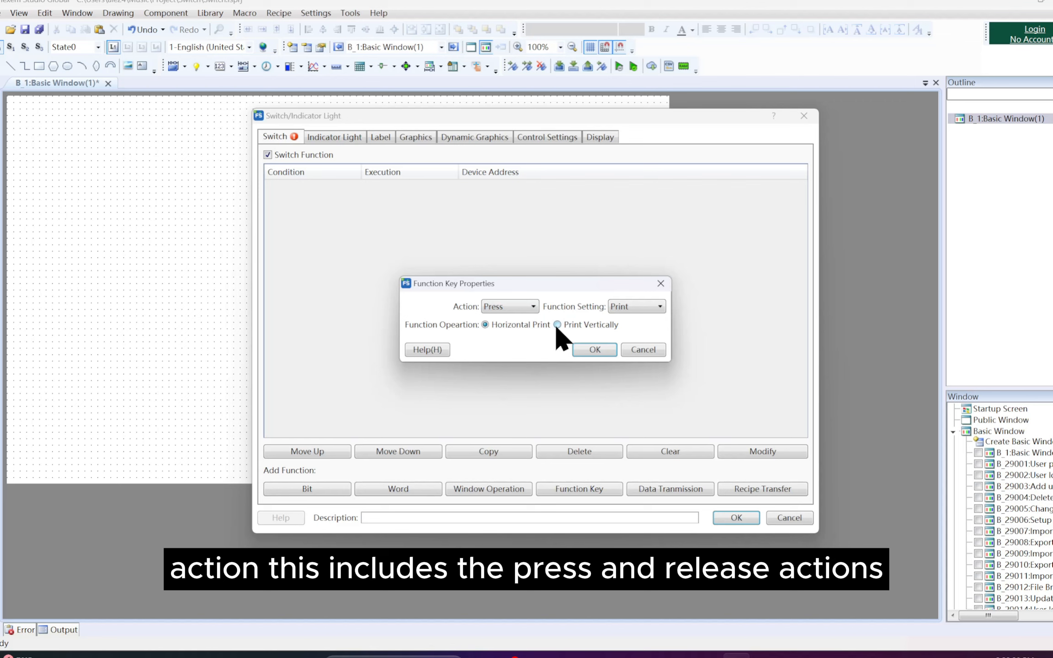
click(487, 323)
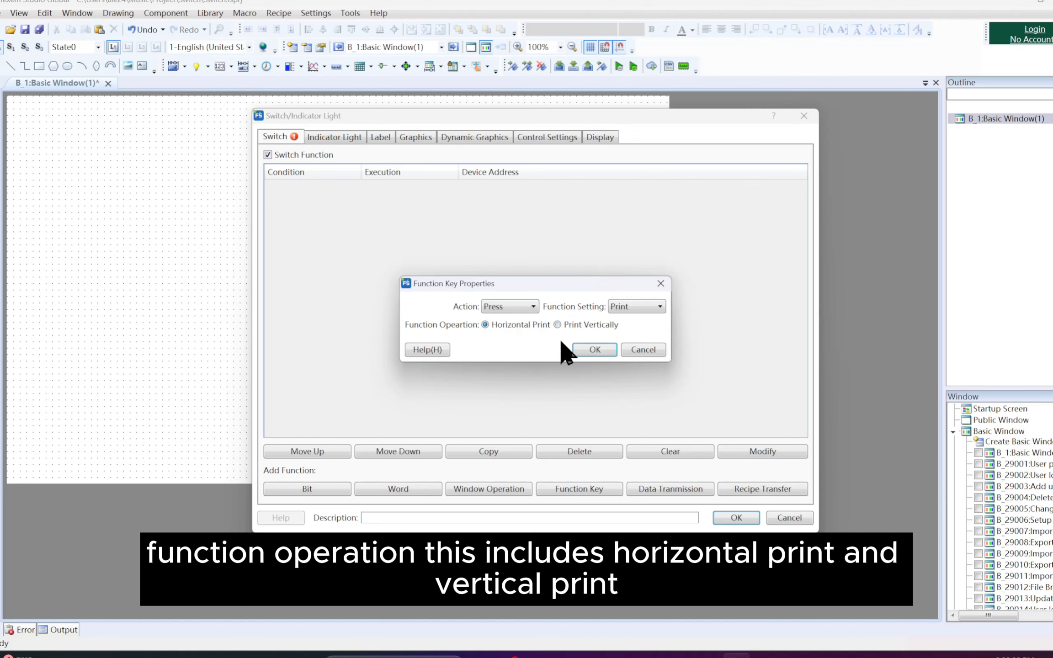
click(593, 349)
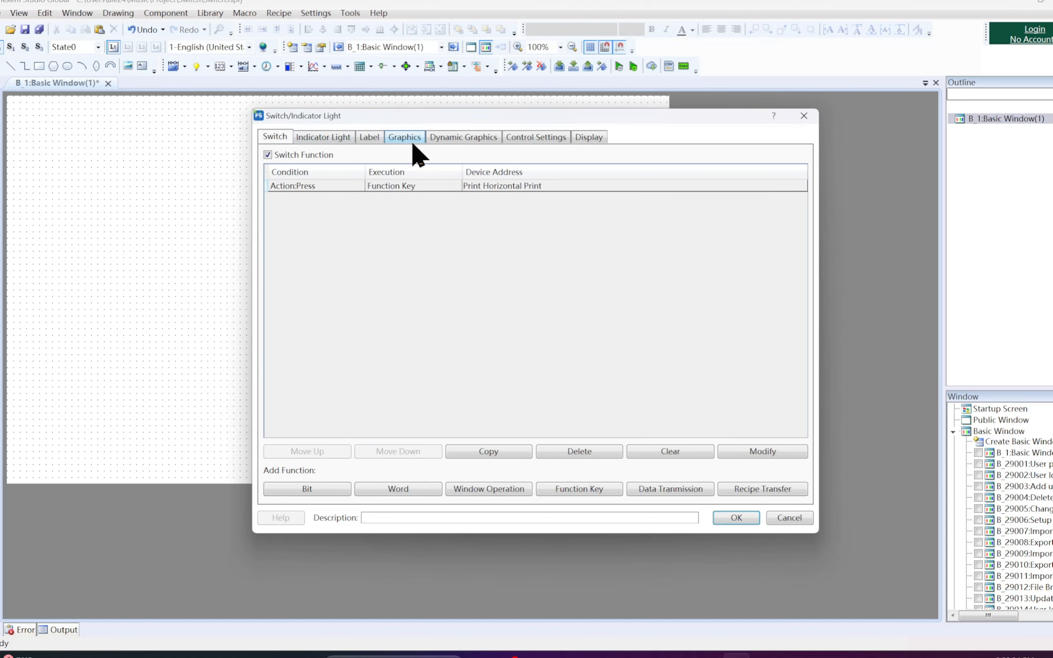
- Accept the print switch, place it in the basic window, and move it to the lower-right area of the canvas
click(724, 514)
click(91, 180)
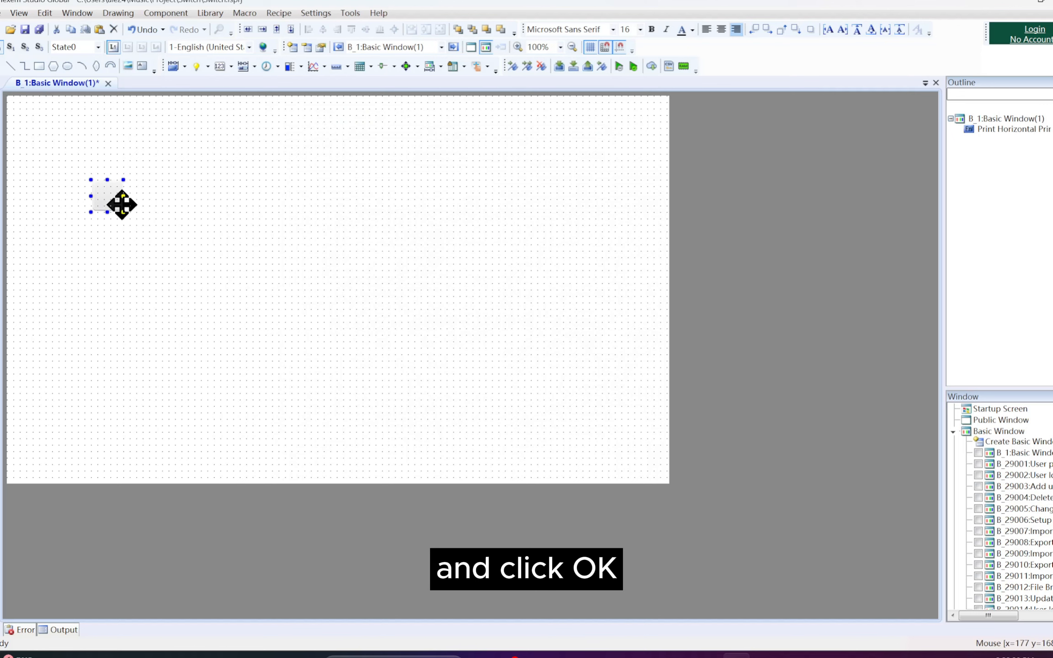
drag(123, 211, 554, 416)
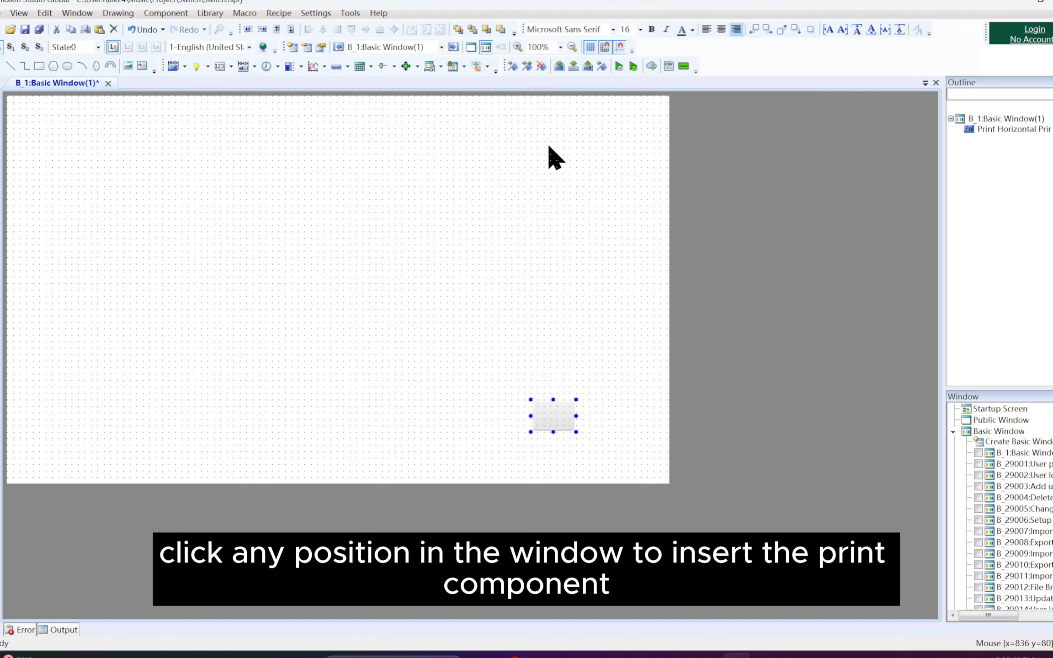
- Preview the print switch in the emulator and close the preview
click(618, 67)
click(556, 368)
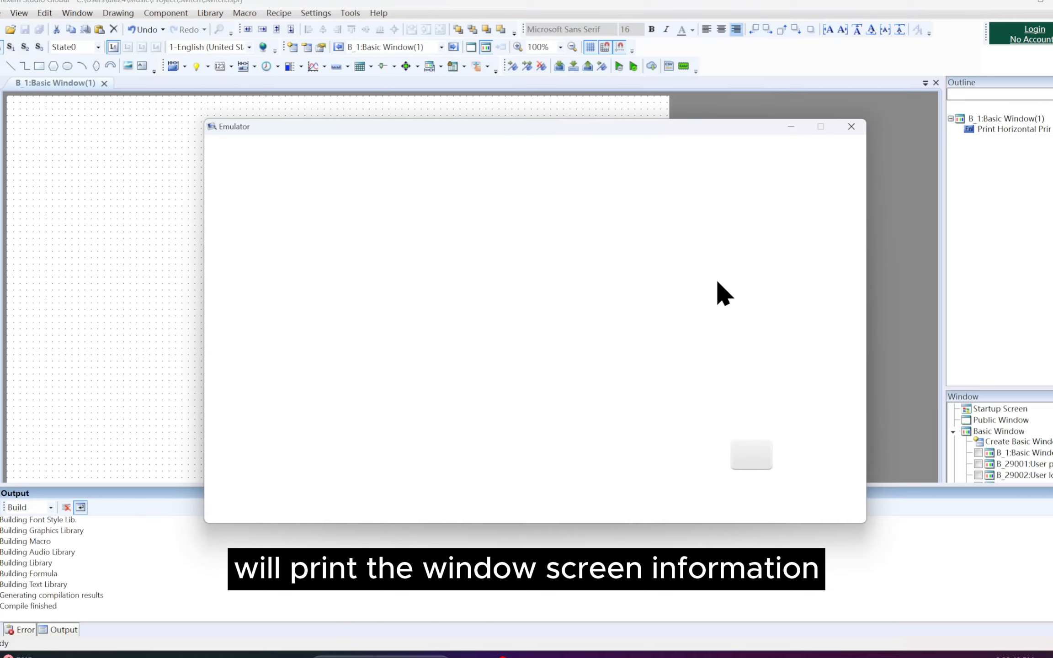
click(852, 128)
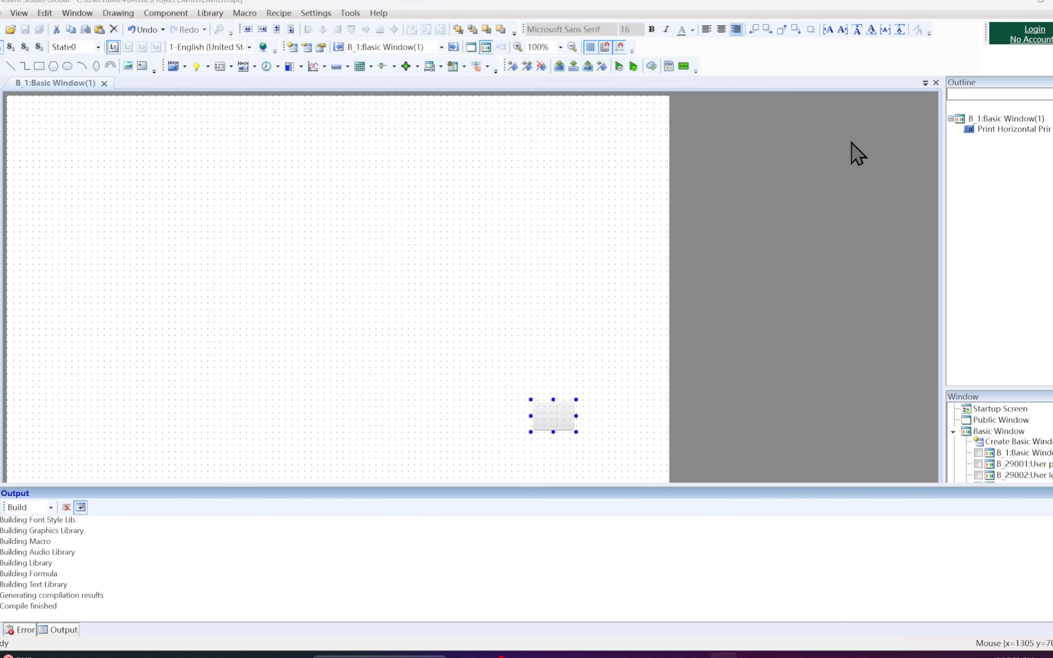